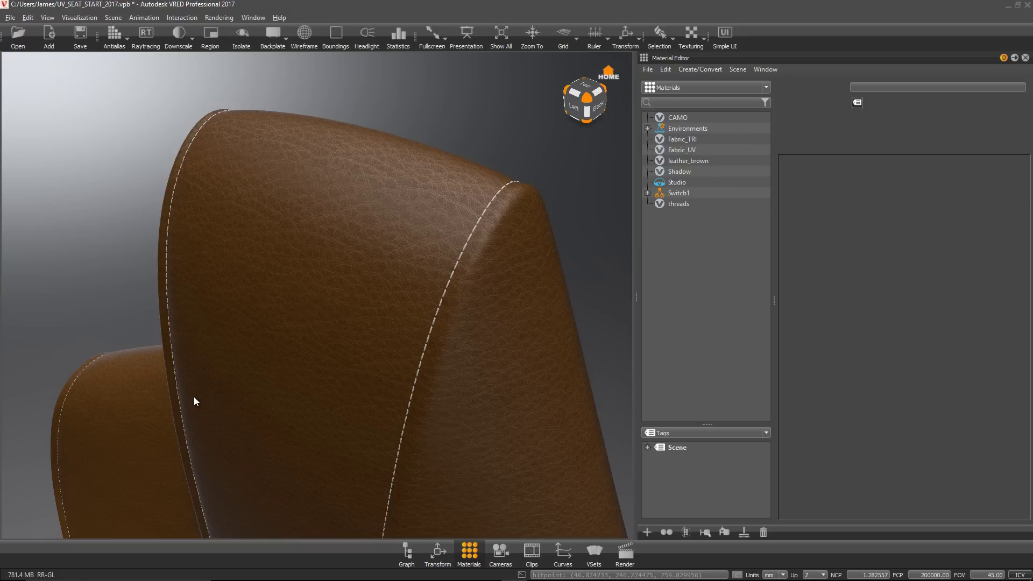
Orbit around the seat and pick its leather_brown material to inspect it.
{"action": "left_click_drag", "start_coordinate": [189, 398], "coordinate": [423, 195]}
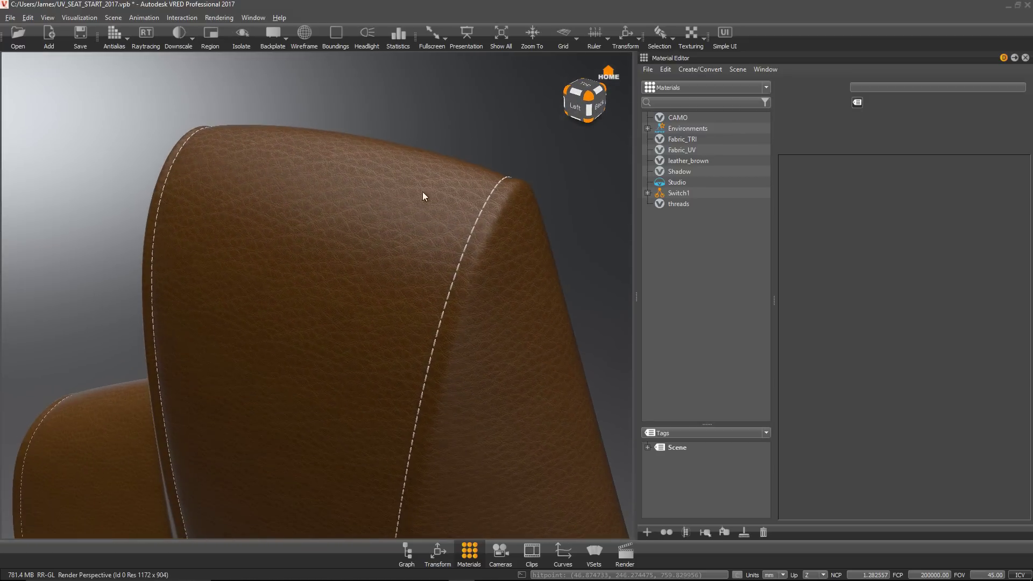
{"action": "left_click_drag", "start_coordinate": [192, 232], "coordinate": [291, 234]}
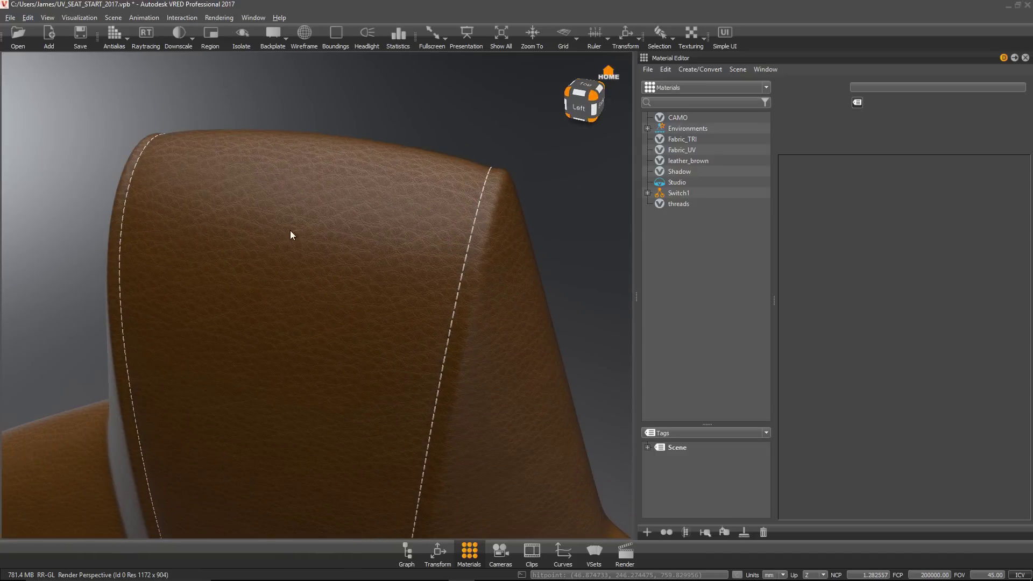
{"action": "left_click", "coordinate": [375, 205]}
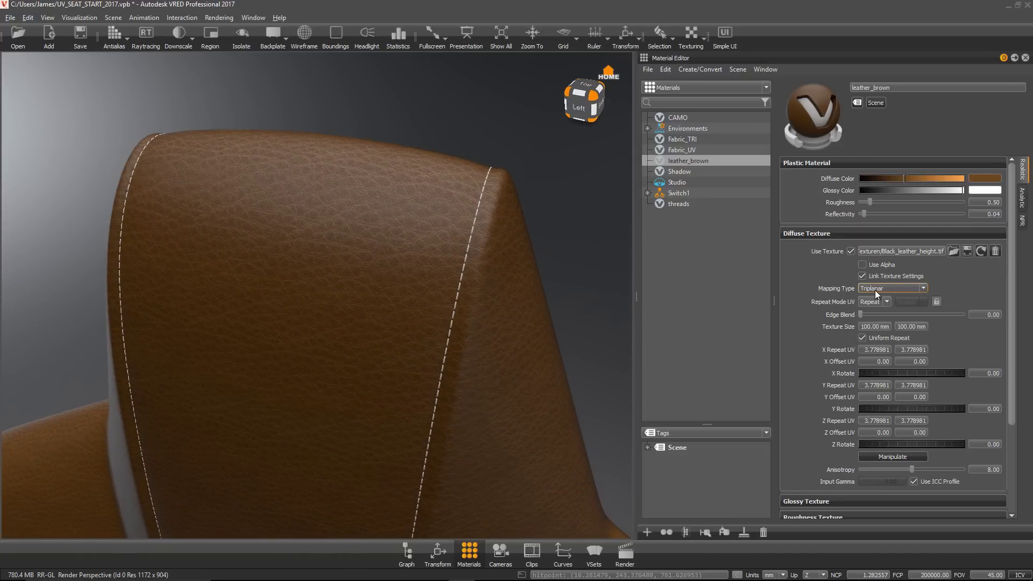
{"action": "left_click_drag", "start_coordinate": [436, 210], "coordinate": [514, 242]}
Replace the seat's brown leather with the Fabric_TRI material from the Material Editor.
{"action": "left_click", "coordinate": [691, 150]}
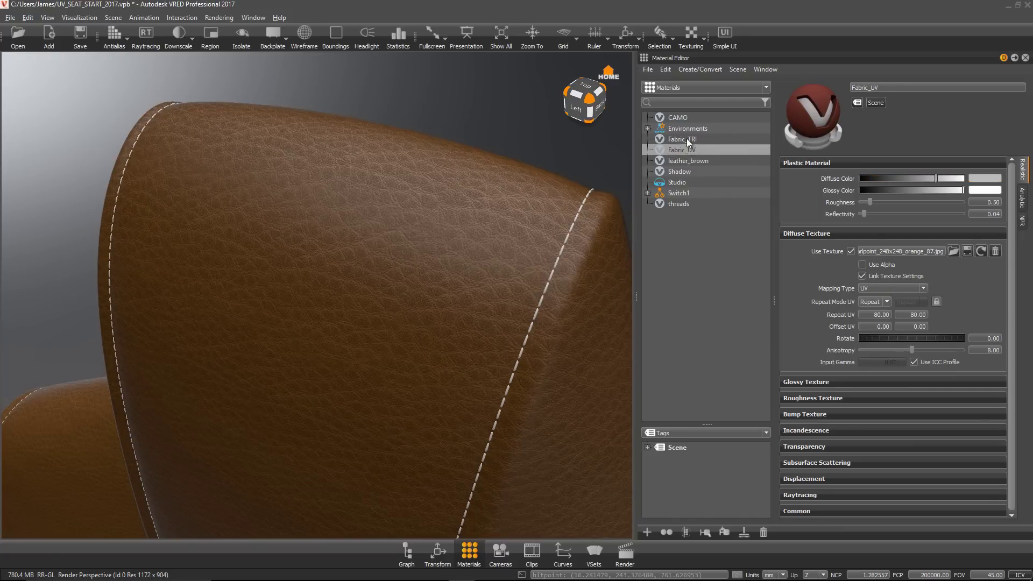
{"action": "left_click", "coordinate": [687, 139]}
{"action": "left_click_drag", "start_coordinate": [685, 139], "coordinate": [425, 250]}
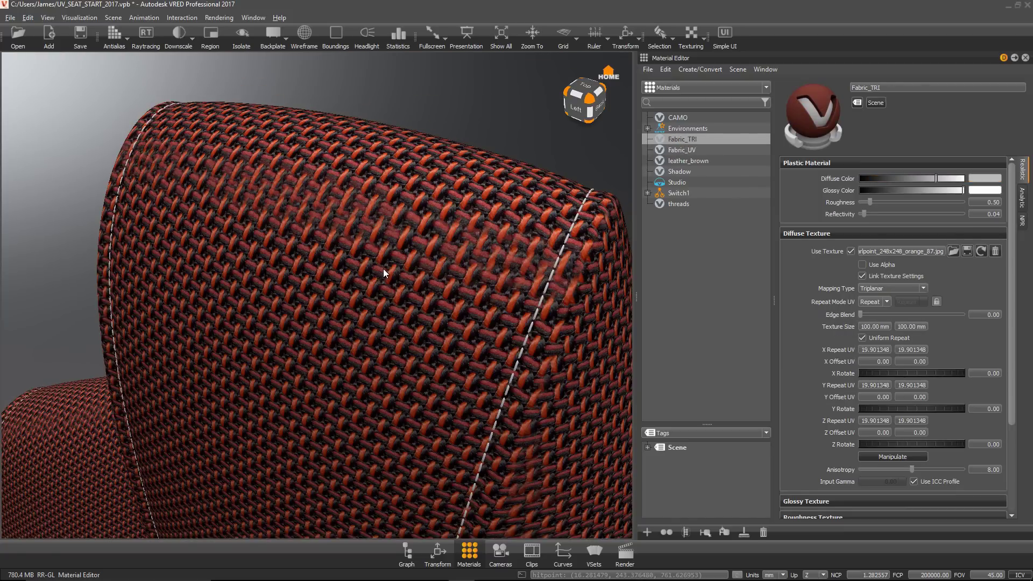
{"action": "left_click_drag", "start_coordinate": [330, 271], "coordinate": [347, 243]}
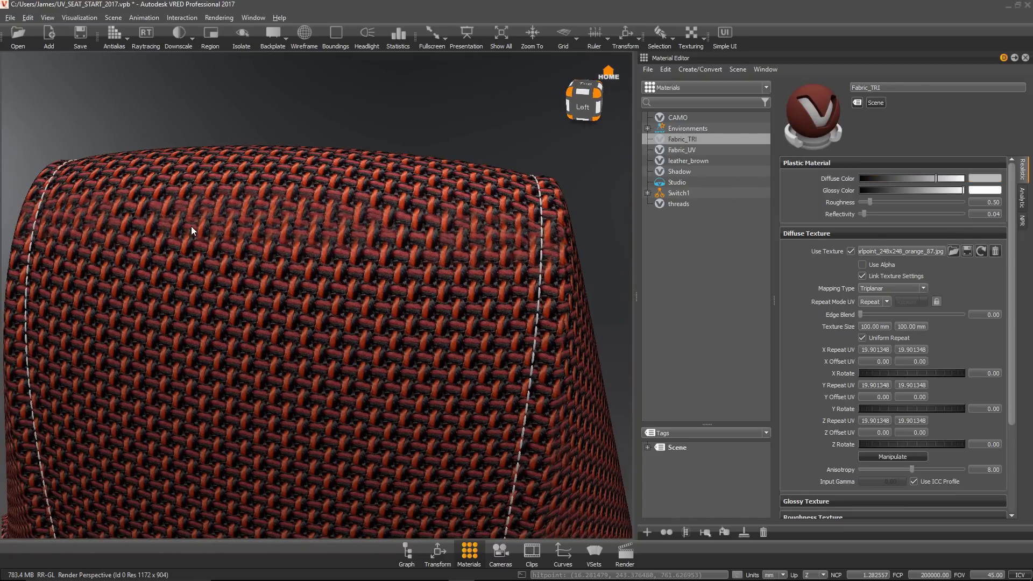
{"action": "left_click_drag", "start_coordinate": [191, 227], "coordinate": [301, 215]}
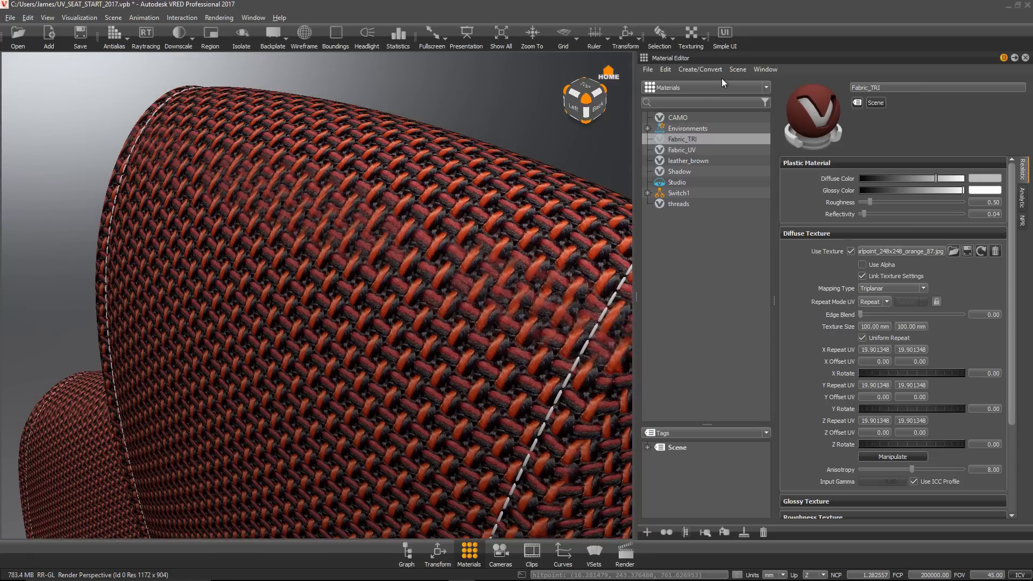
Offset the seat's triplanar Fabric_TRI pattern to -0.26196 in X and Y using texture placement.
{"action": "left_click", "coordinate": [691, 35]}
{"action": "left_click_drag", "start_coordinate": [383, 300], "coordinate": [375, 240]}
{"action": "left_click", "coordinate": [366, 261]}
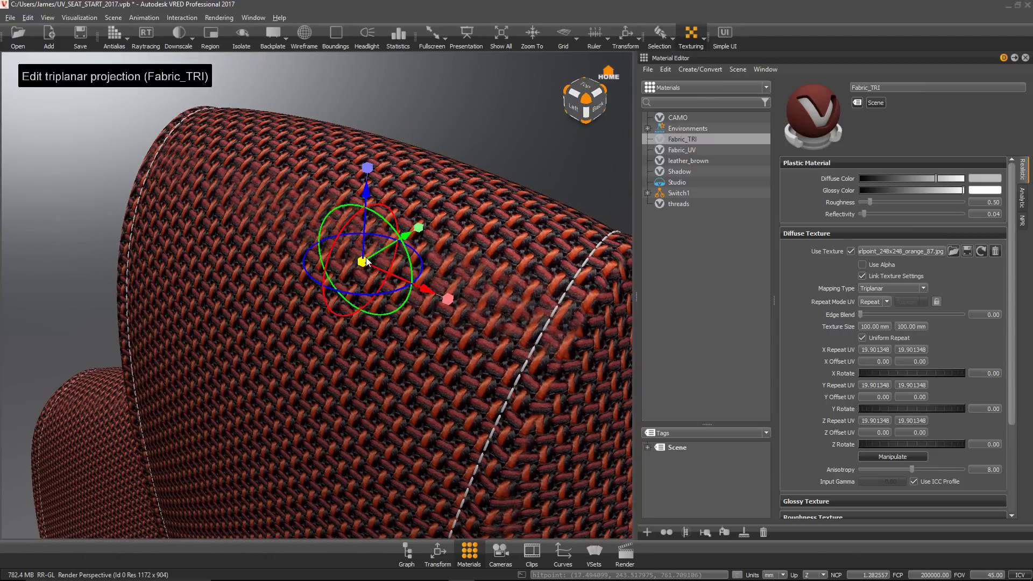
{"action": "left_click_drag", "start_coordinate": [367, 192], "coordinate": [386, 133]}
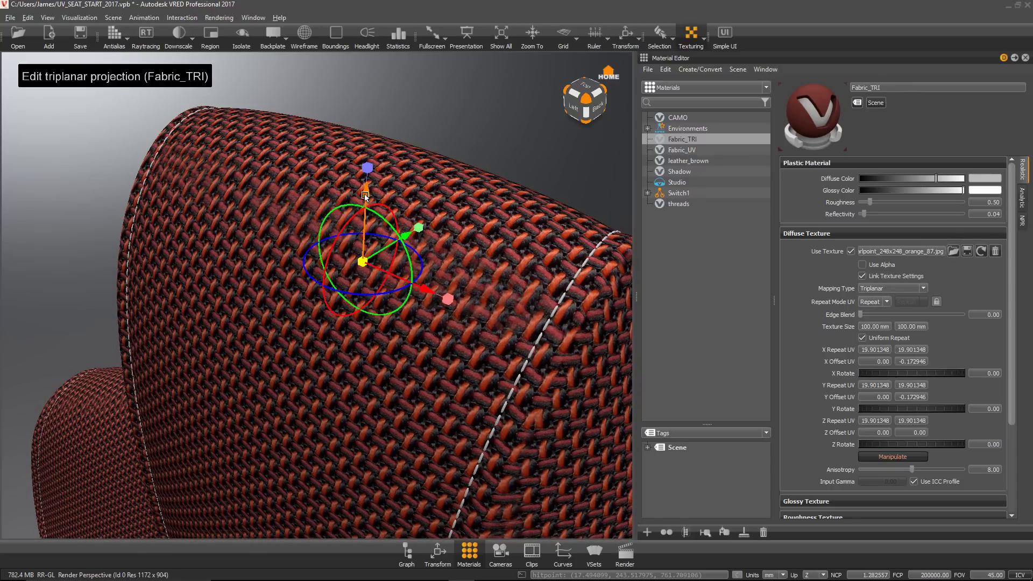
{"action": "left_click_drag", "start_coordinate": [365, 193], "coordinate": [371, 143]}
{"action": "left_click", "coordinate": [687, 37]}
{"action": "mouse_move", "coordinate": [292, 285]}
{"action": "left_mouse_down"}
{"action": "mouse_move", "coordinate": [448, 253]}
{"action": "mouse_move", "coordinate": [296, 269]}
{"action": "left_mouse_up"}
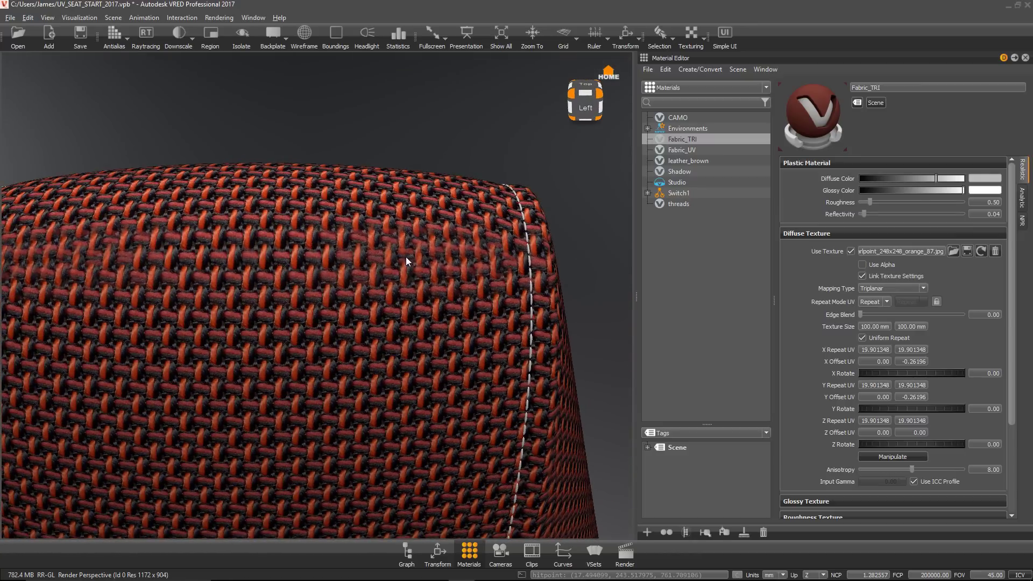
{"action": "left_click_drag", "start_coordinate": [469, 255], "coordinate": [356, 258]}
{"action": "left_click", "coordinate": [304, 34]}
{"action": "left_click_drag", "start_coordinate": [251, 233], "coordinate": [451, 212]}
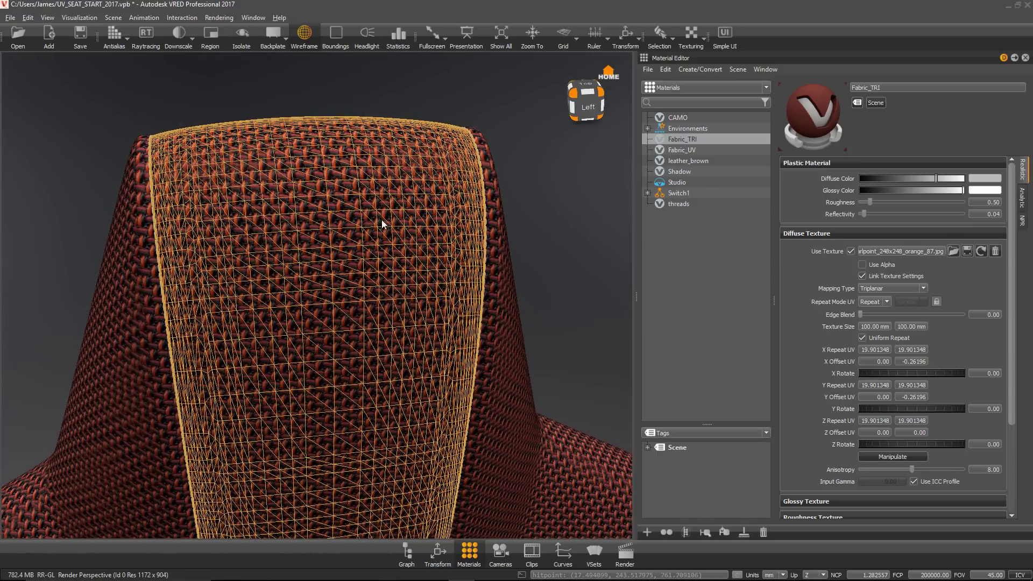
{"action": "left_click_drag", "start_coordinate": [382, 224], "coordinate": [459, 218]}
{"action": "mouse_move", "coordinate": [235, 226]}
{"action": "left_mouse_down"}
{"action": "mouse_move", "coordinate": [364, 217]}
{"action": "mouse_move", "coordinate": [200, 223]}
{"action": "mouse_move", "coordinate": [255, 231]}
{"action": "left_mouse_up"}
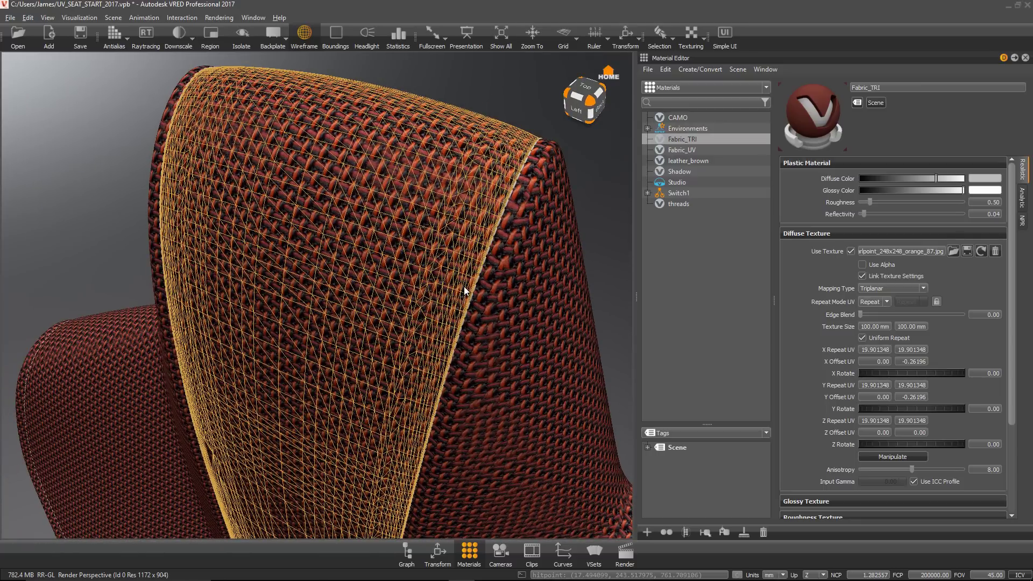
{"action": "left_click_drag", "start_coordinate": [464, 287], "coordinate": [480, 269]}
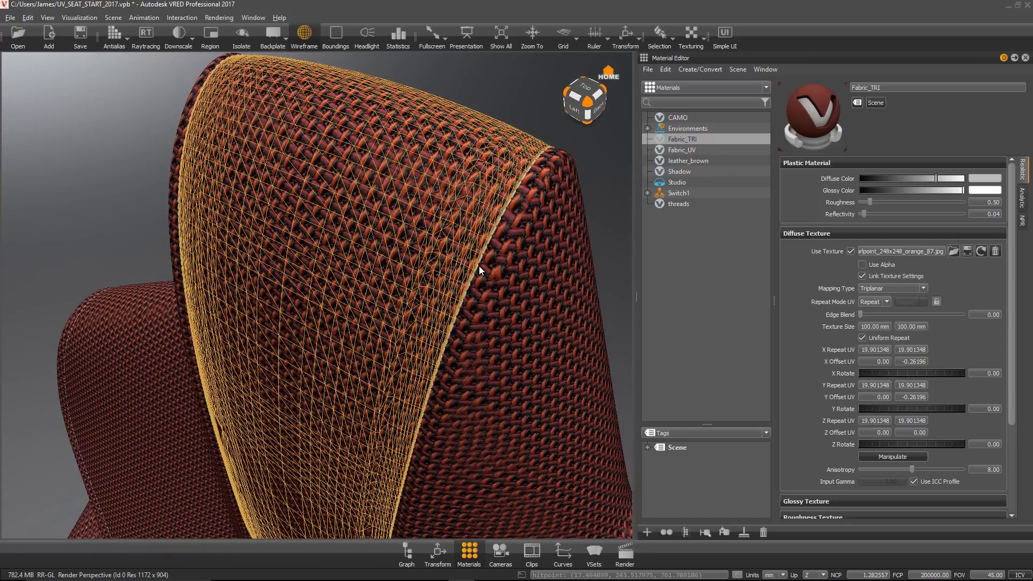
{"action": "scroll", "coordinate": [420, 270], "scroll_direction": "up", "scroll_amount": 5}
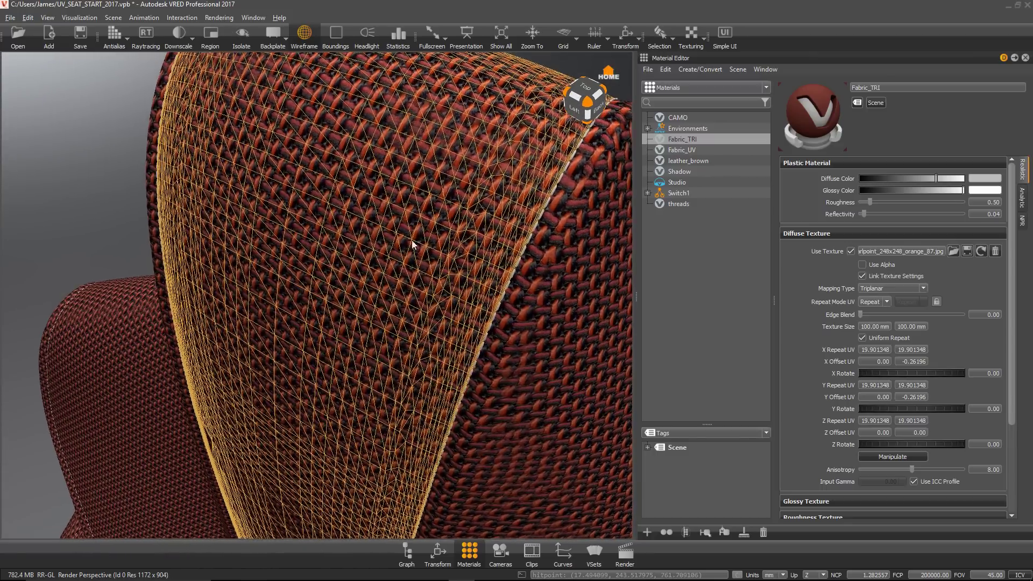
{"action": "scroll", "coordinate": [439, 221], "scroll_direction": "down", "scroll_amount": 4}
{"action": "left_click", "coordinate": [695, 240]}
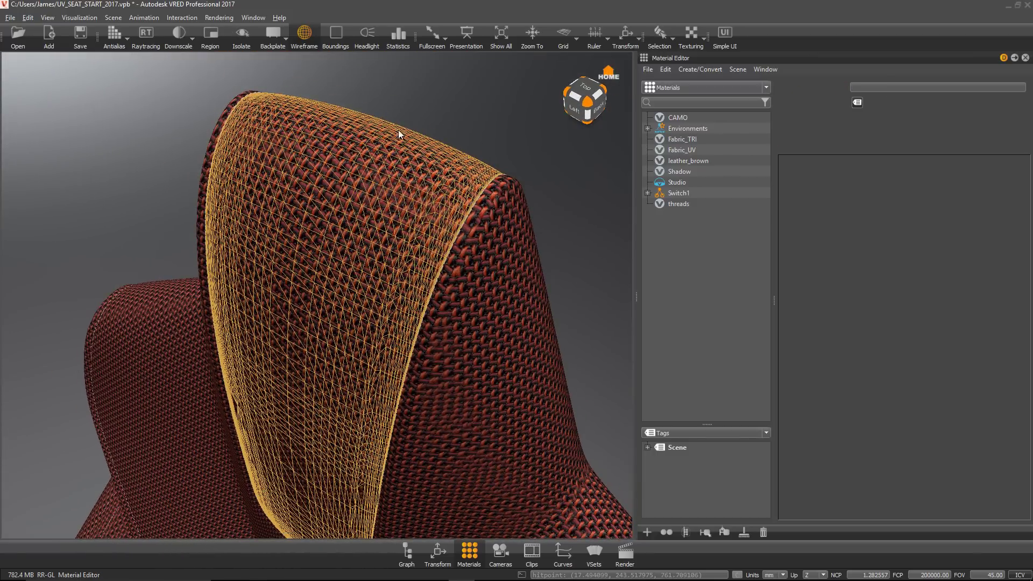
{"action": "left_click", "coordinate": [304, 34]}
{"action": "left_click_drag", "start_coordinate": [341, 163], "coordinate": [401, 154]}
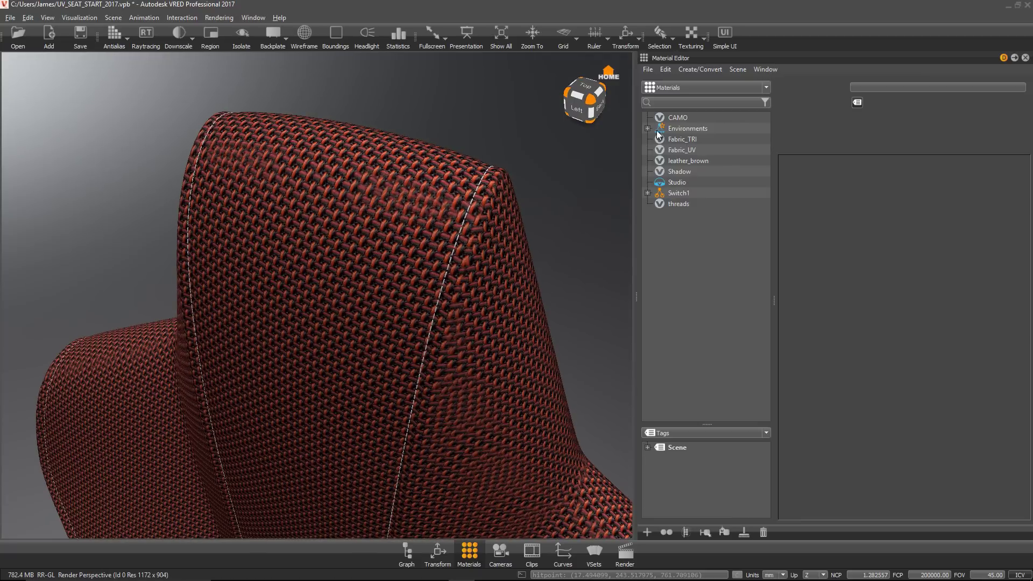
Apply the CAMO material to the seat back's centre panel and switch its texture to UV mapping.
{"action": "left_click", "coordinate": [675, 117]}
{"action": "left_click_drag", "start_coordinate": [681, 118], "coordinate": [373, 240]}
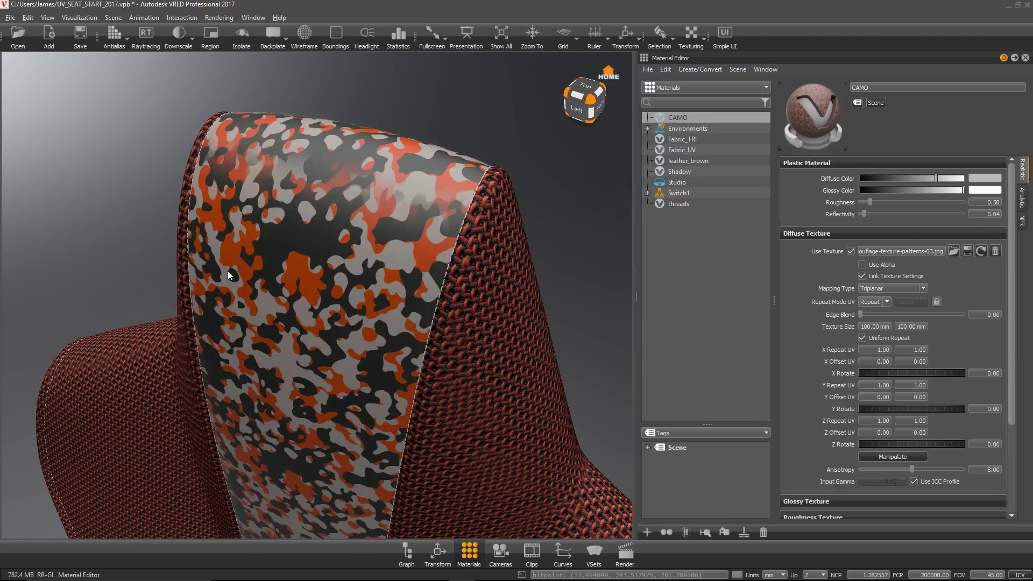
{"action": "left_click_drag", "start_coordinate": [231, 272], "coordinate": [326, 225]}
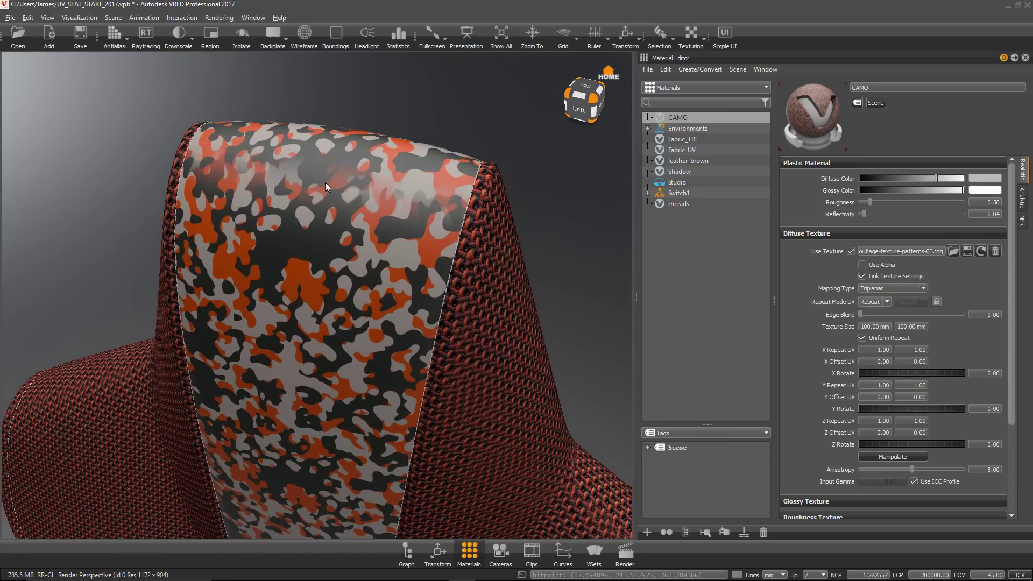
{"action": "left_click_drag", "start_coordinate": [416, 209], "coordinate": [355, 231]}
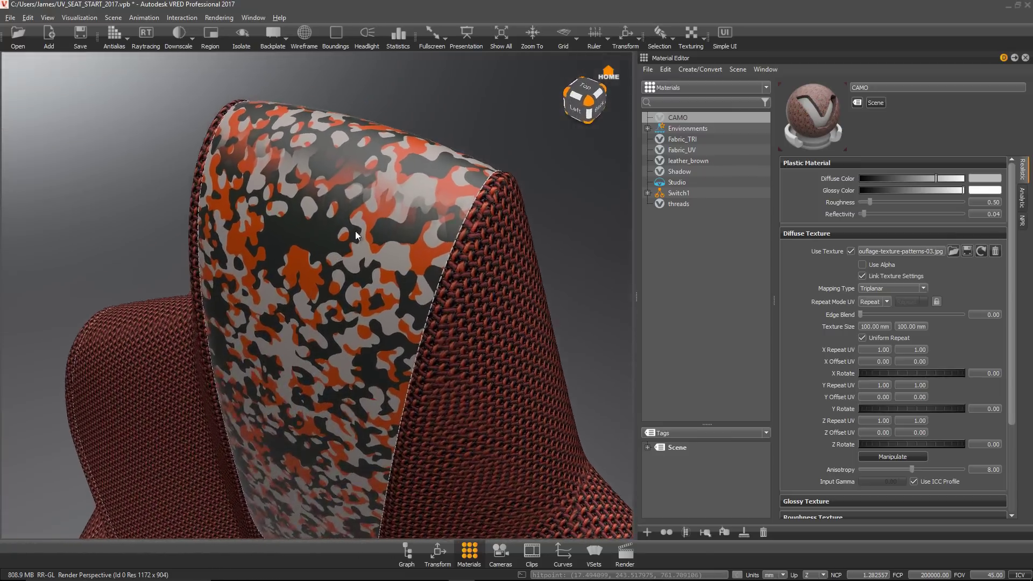
{"action": "left_click", "coordinate": [876, 288]}
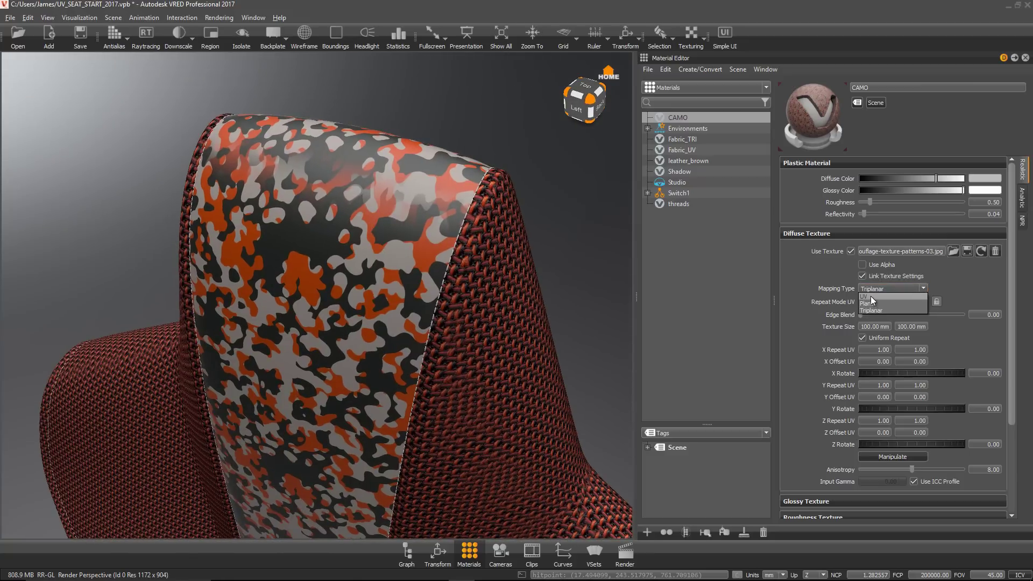
{"action": "left_click", "coordinate": [871, 296]}
{"action": "left_click_drag", "start_coordinate": [350, 275], "coordinate": [386, 236]}
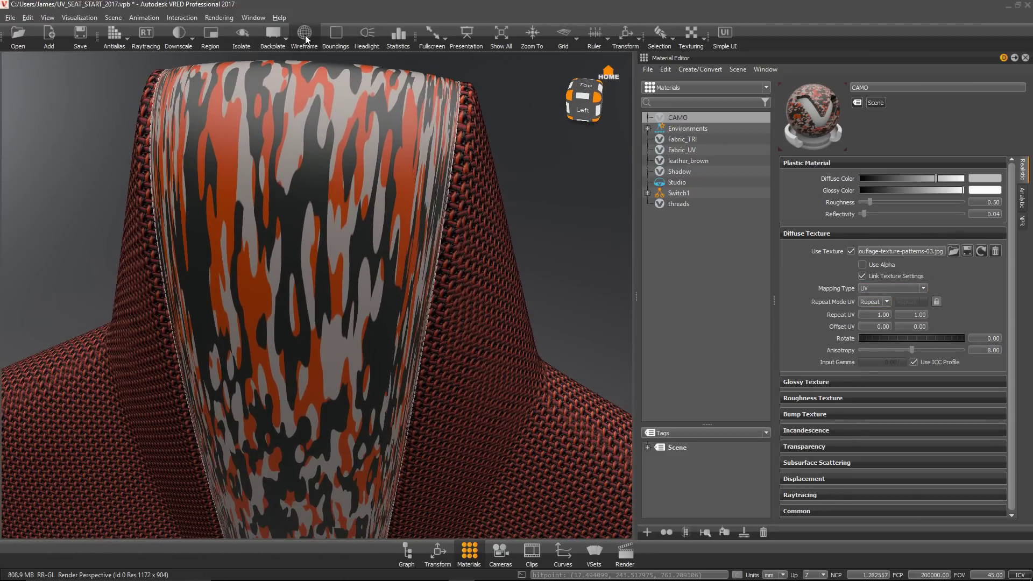
Inspect the camo panel's mesh in wireframe, then hide the wireframe and zoom in on the headrest.
{"action": "left_click", "coordinate": [304, 35]}
{"action": "left_click_drag", "start_coordinate": [325, 299], "coordinate": [435, 263]}
{"action": "left_click", "coordinate": [305, 35]}
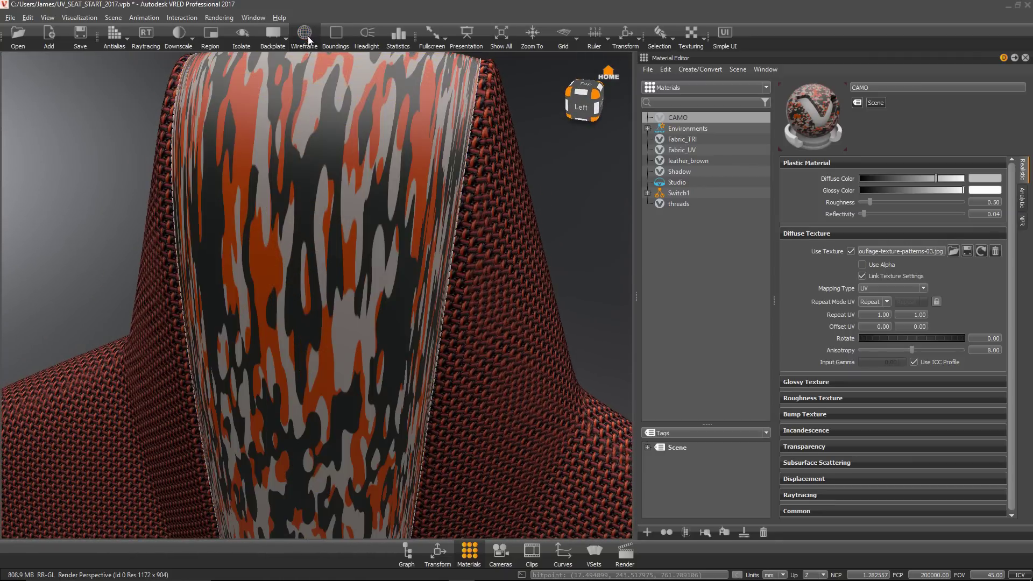
{"action": "scroll", "coordinate": [381, 224], "scroll_direction": "down", "scroll_amount": 6}
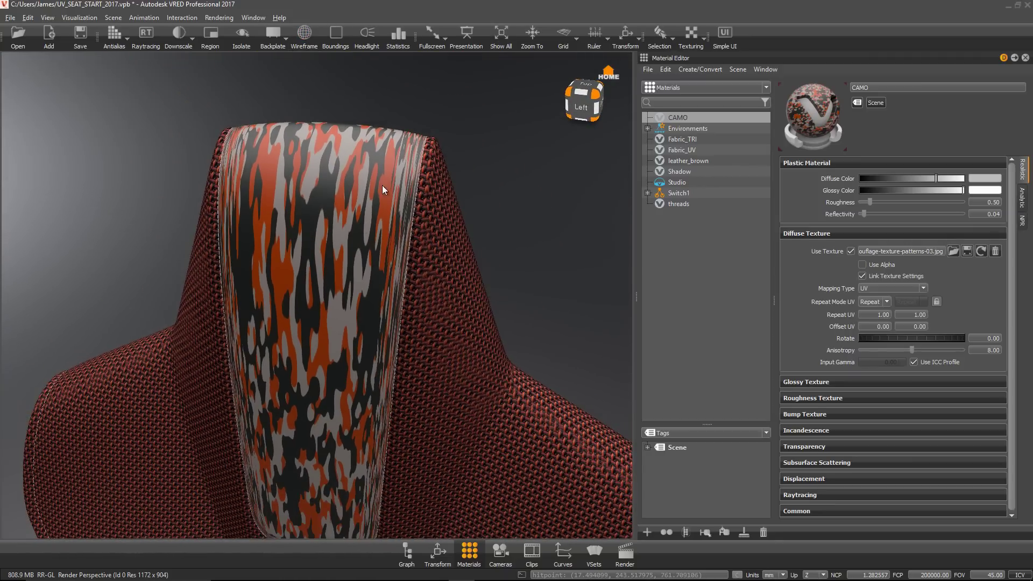
{"action": "left_click_drag", "start_coordinate": [376, 493], "coordinate": [376, 412]}
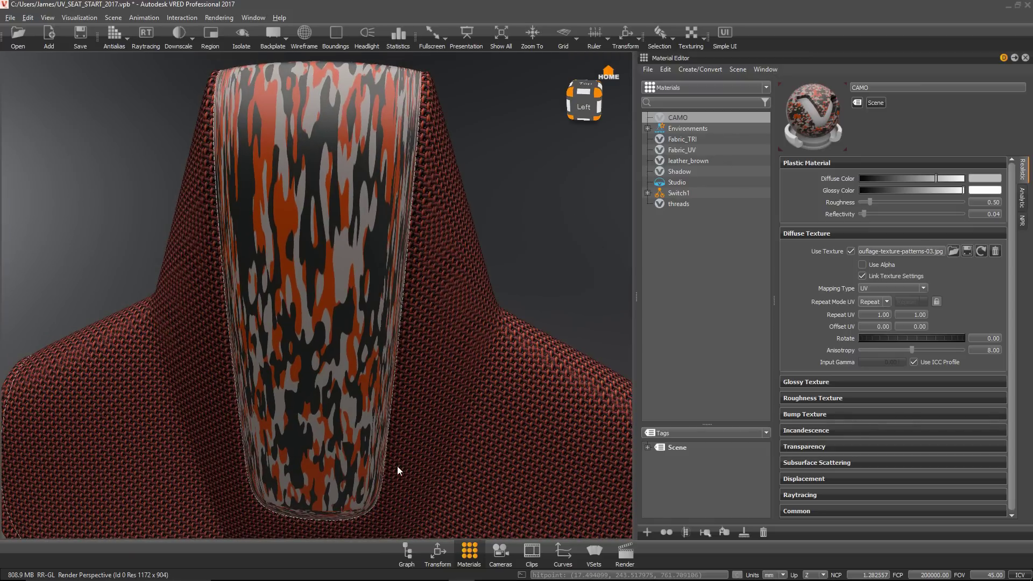
{"action": "left_click_drag", "start_coordinate": [511, 233], "coordinate": [529, 221]}
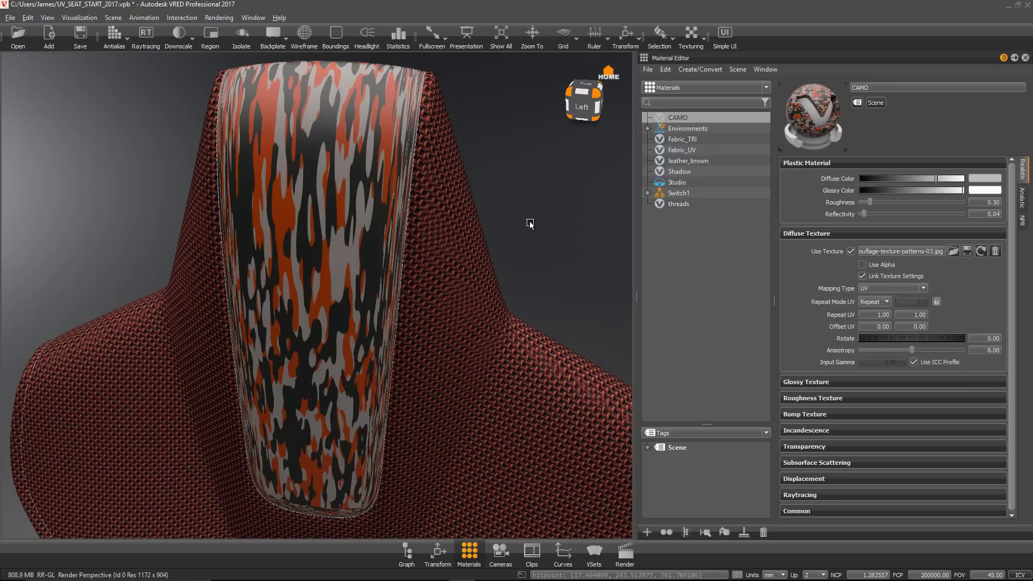
Set the UV Editor's Selection Mode to whole objects, then close the editor.
{"action": "left_click", "coordinate": [115, 18]}
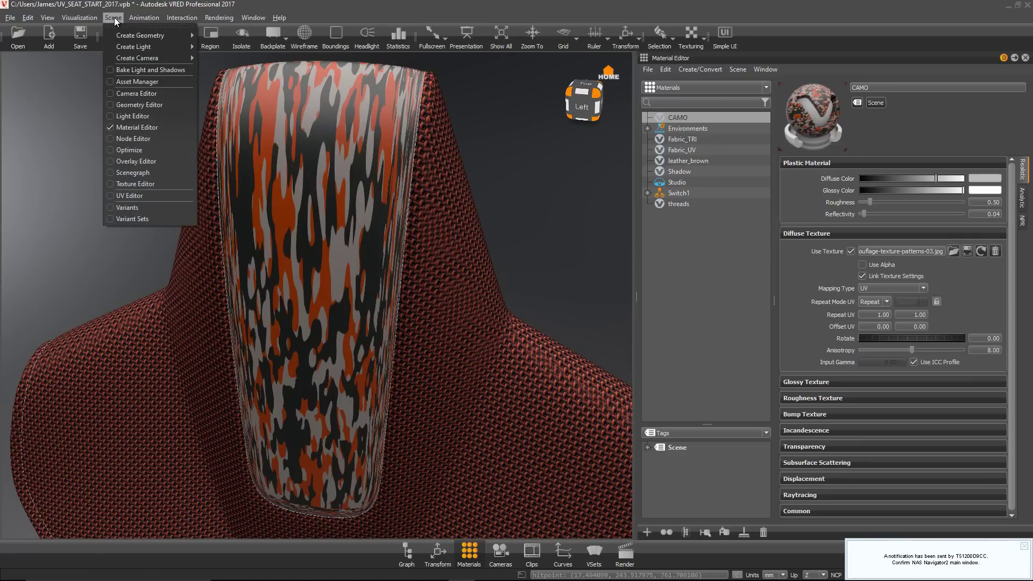
{"action": "left_click", "coordinate": [126, 196]}
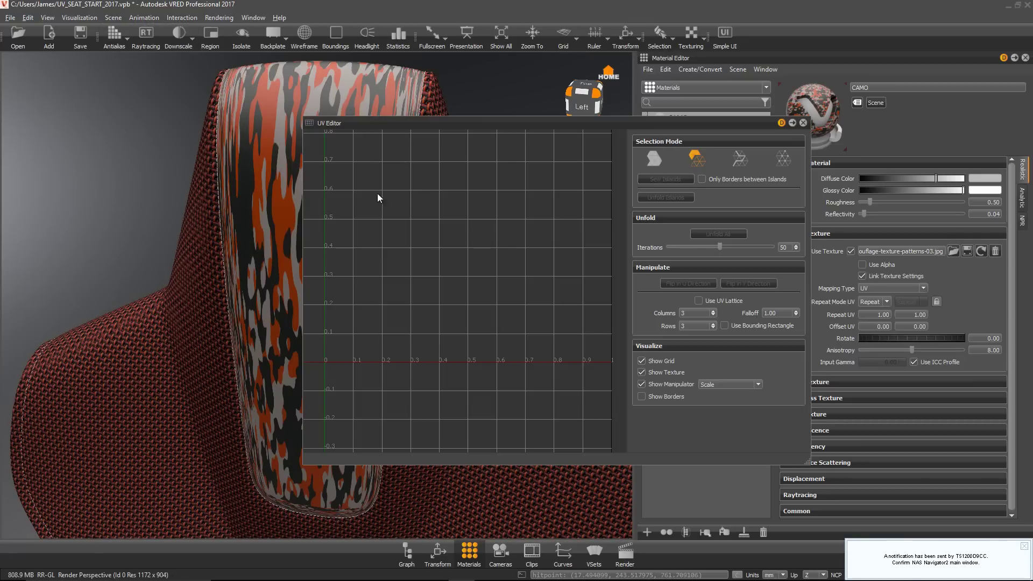
{"action": "left_click", "coordinate": [654, 159]}
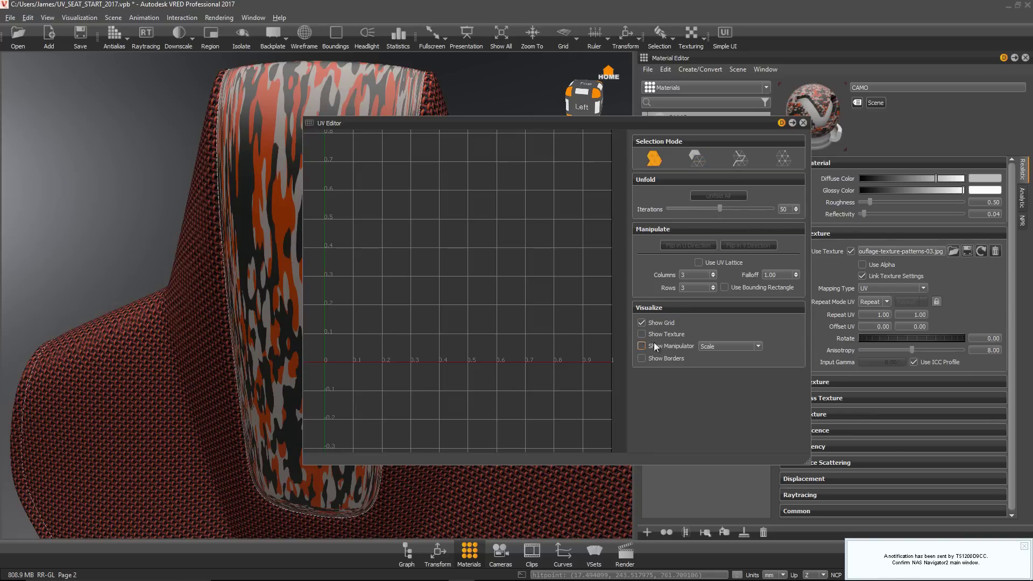
{"action": "left_click", "coordinate": [802, 123]}
{"action": "left_click_drag", "start_coordinate": [551, 141], "coordinate": [439, 146]}
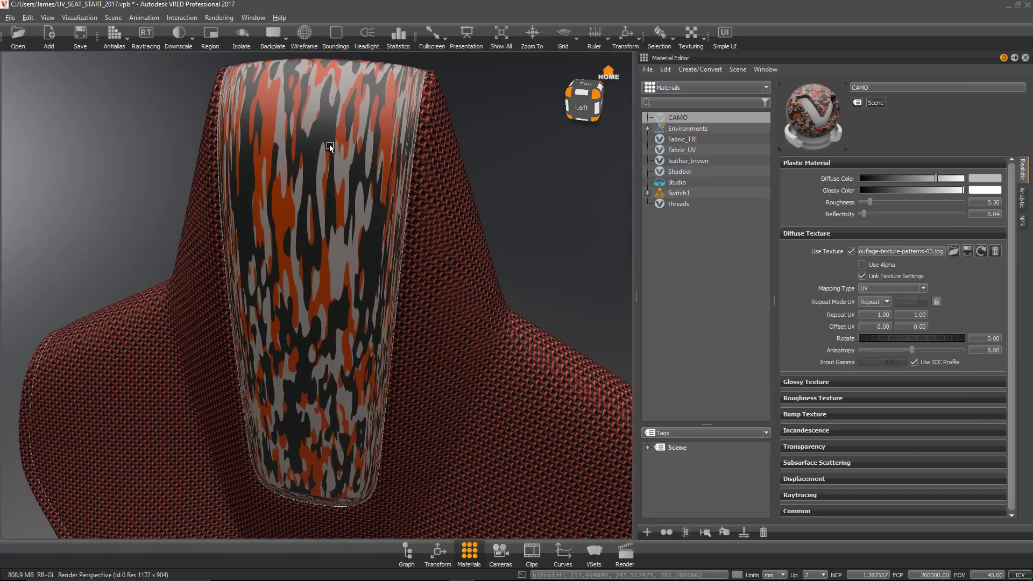
Select the camo headrest panel and view its UV layout, toggling Show Texture on then off.
{"action": "left_click", "coordinate": [313, 109]}
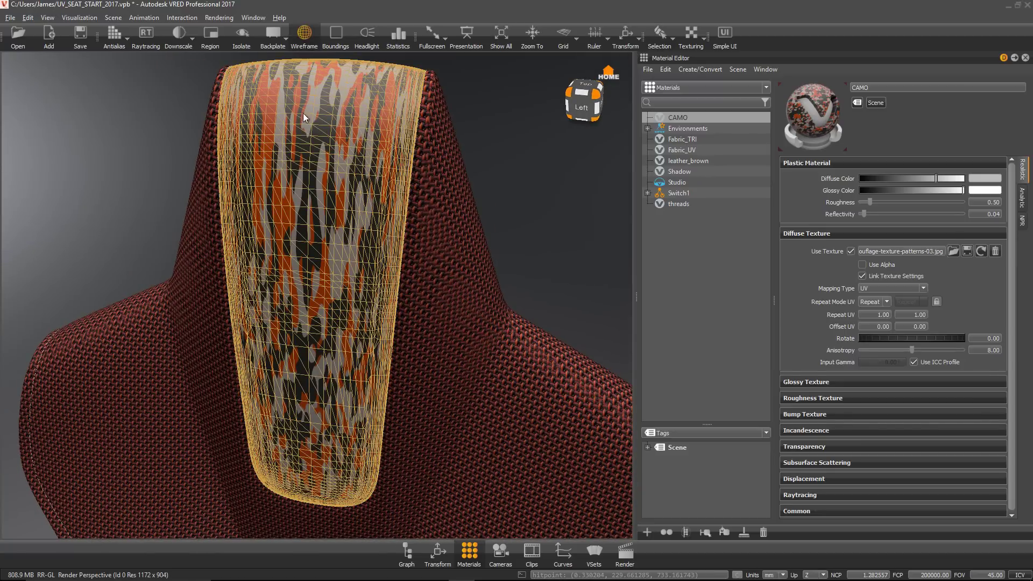
{"action": "left_click", "coordinate": [114, 17]}
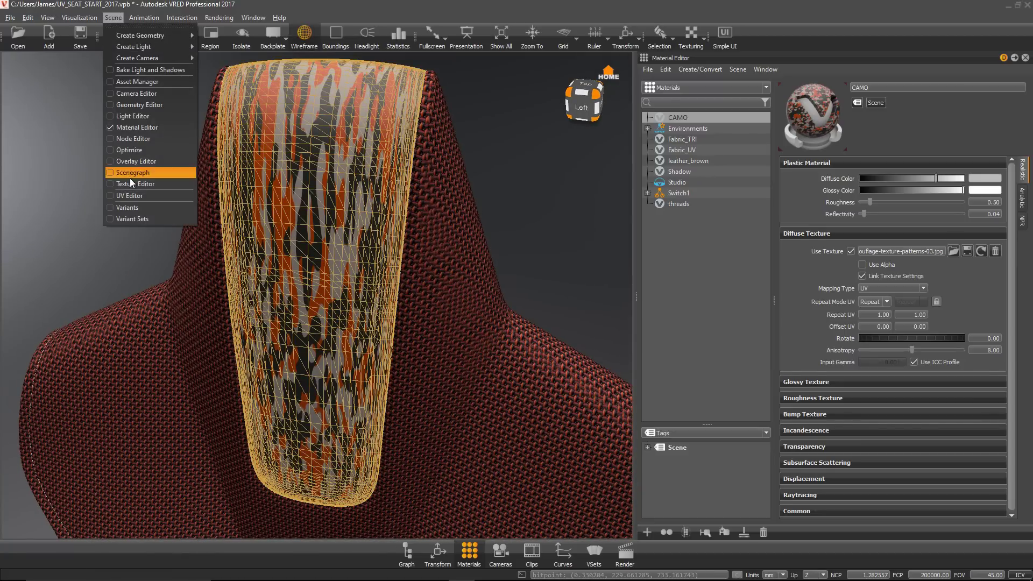
{"action": "left_click", "coordinate": [133, 196]}
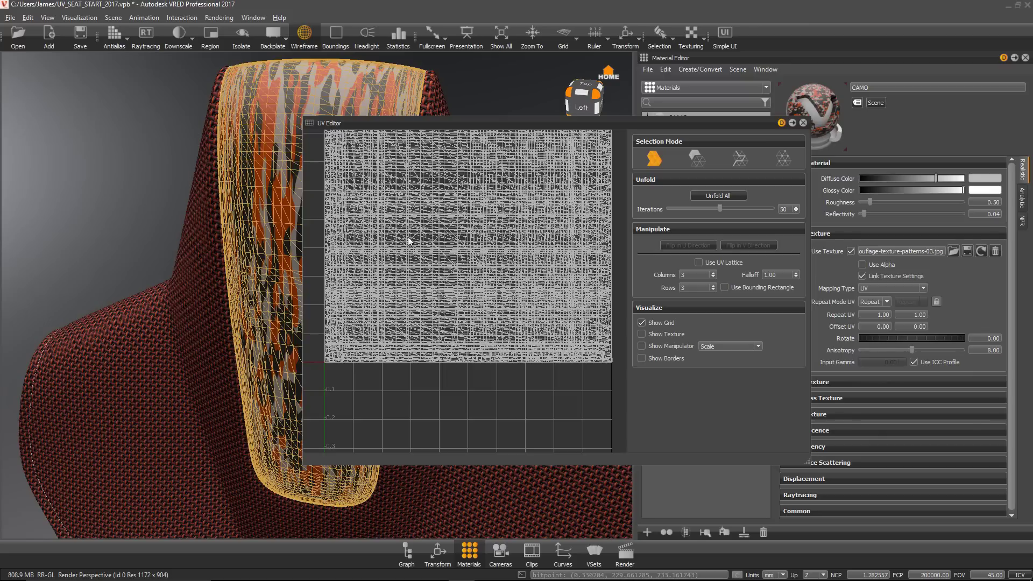
{"action": "middle_click_drag", "start_coordinate": [438, 258], "coordinate": [421, 311]}
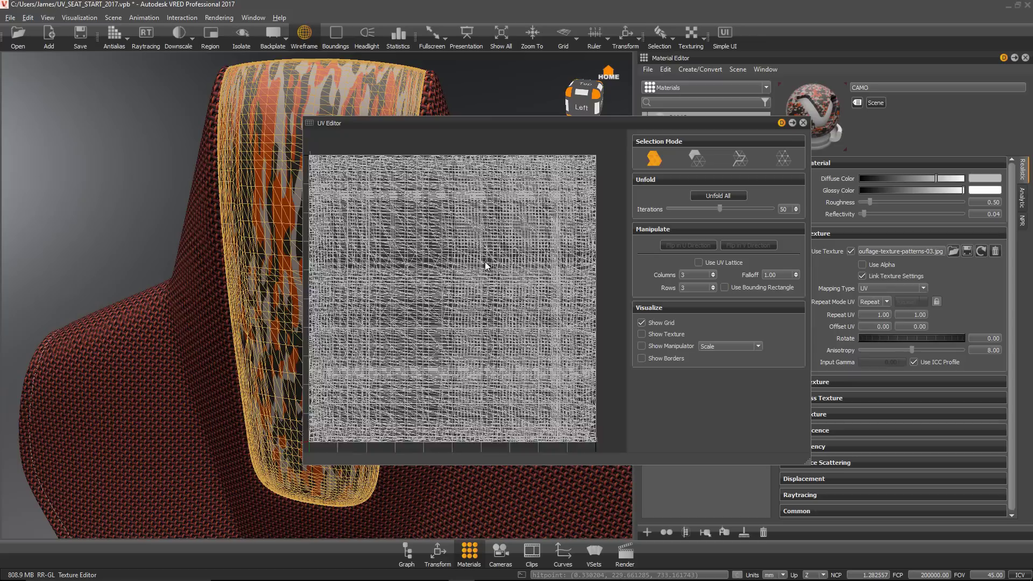
{"action": "scroll", "coordinate": [487, 253], "scroll_direction": "down", "scroll_amount": 3}
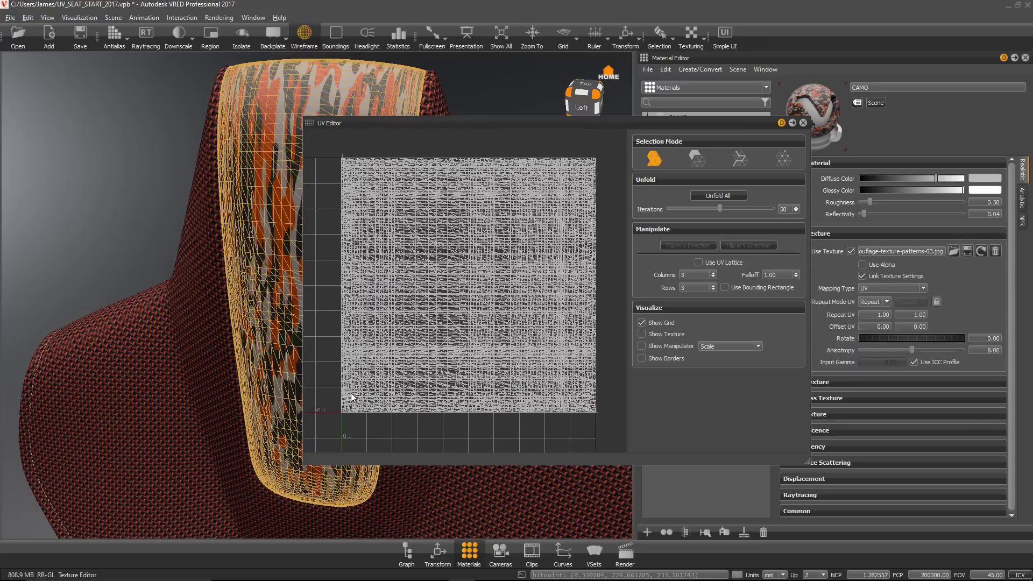
{"action": "left_click", "coordinate": [642, 335]}
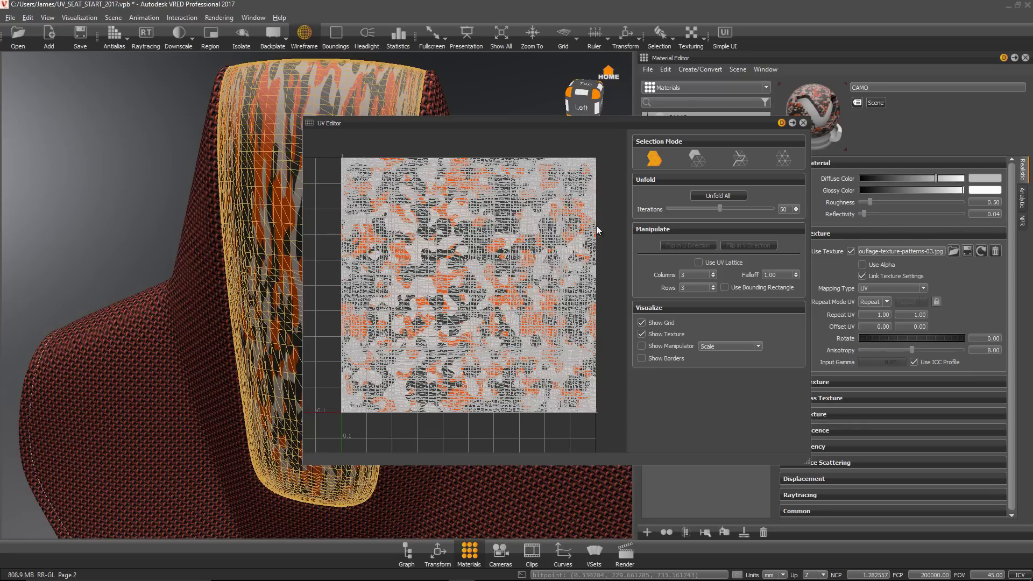
{"action": "left_click", "coordinate": [641, 334]}
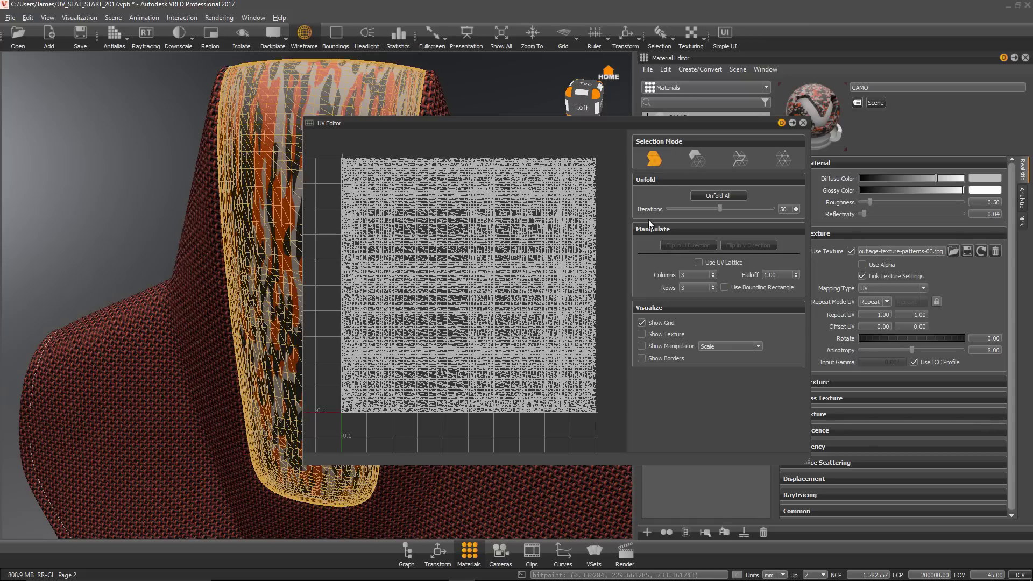
Run Unfold All on the camo panel's UVs to flatten them into separate shells.
{"action": "left_click", "coordinate": [704, 196]}
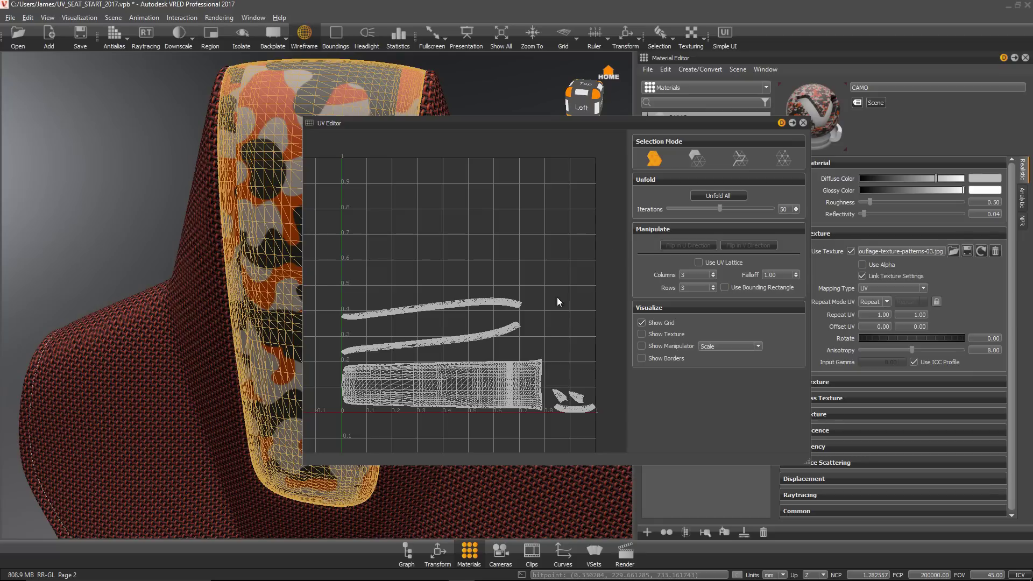
Select all the headrest's UV islands, sew them together, and unfold the merged island flat.
{"action": "left_click", "coordinate": [695, 158]}
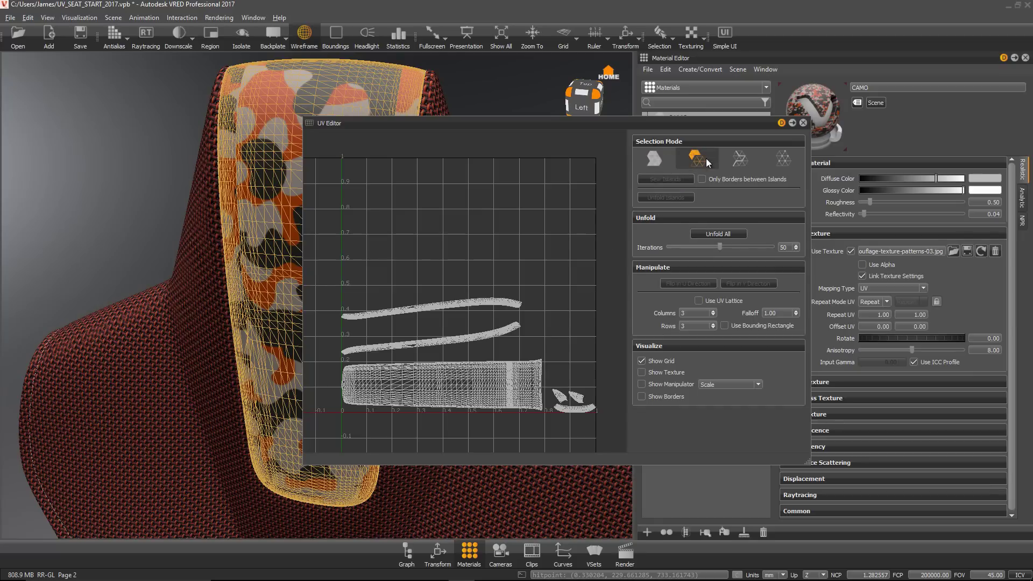
{"action": "left_click", "coordinate": [474, 304]}
{"action": "left_click", "coordinate": [473, 337]}
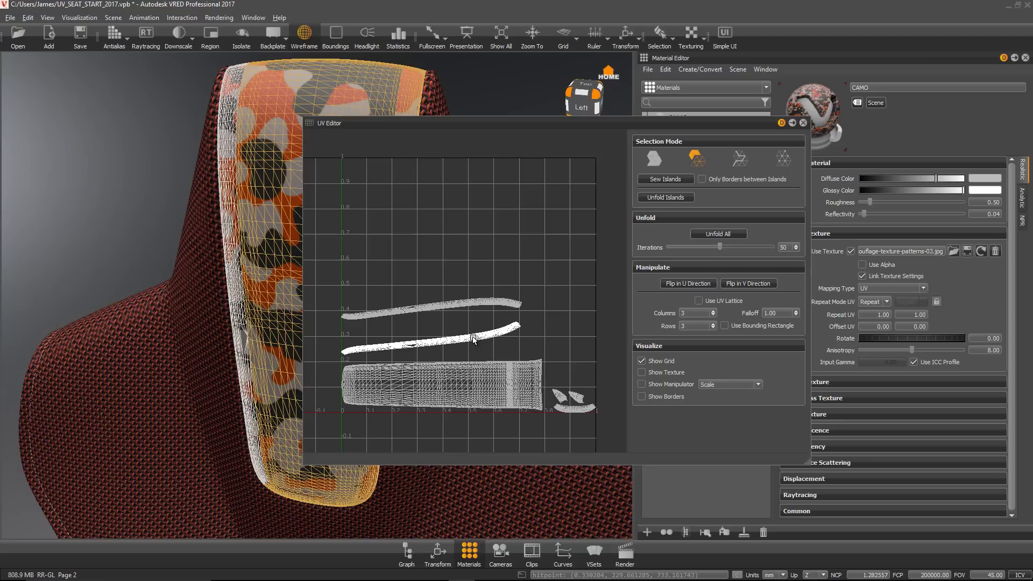
{"action": "left_click", "coordinate": [451, 387]}
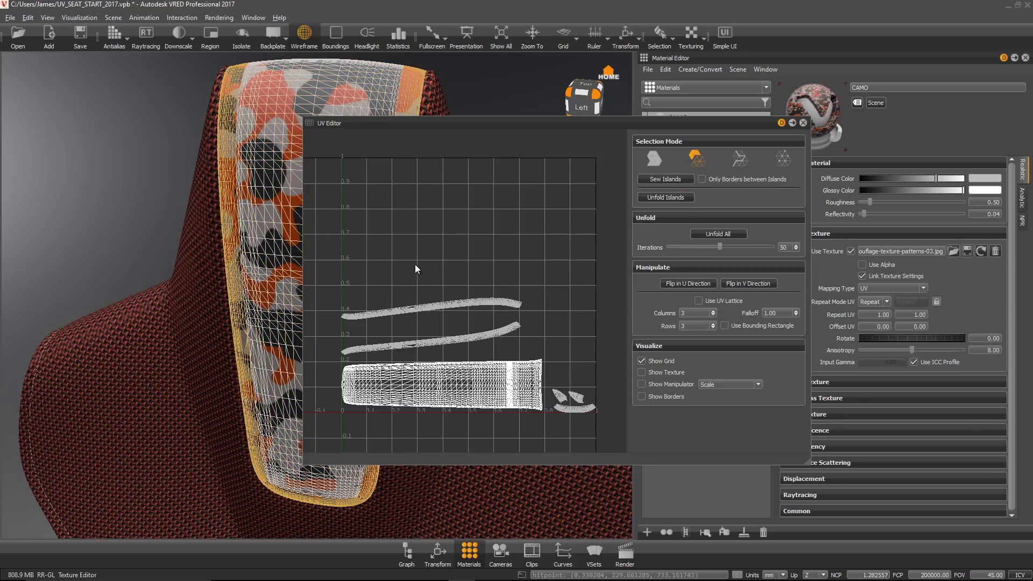
{"action": "left_click_drag", "start_coordinate": [330, 267], "coordinate": [592, 437]}
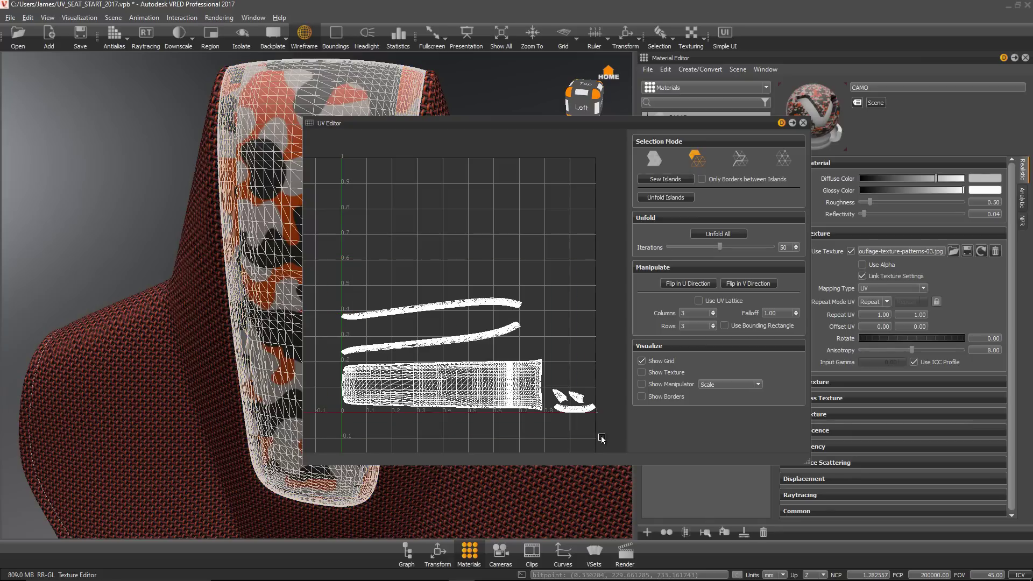
{"action": "left_click", "coordinate": [670, 179]}
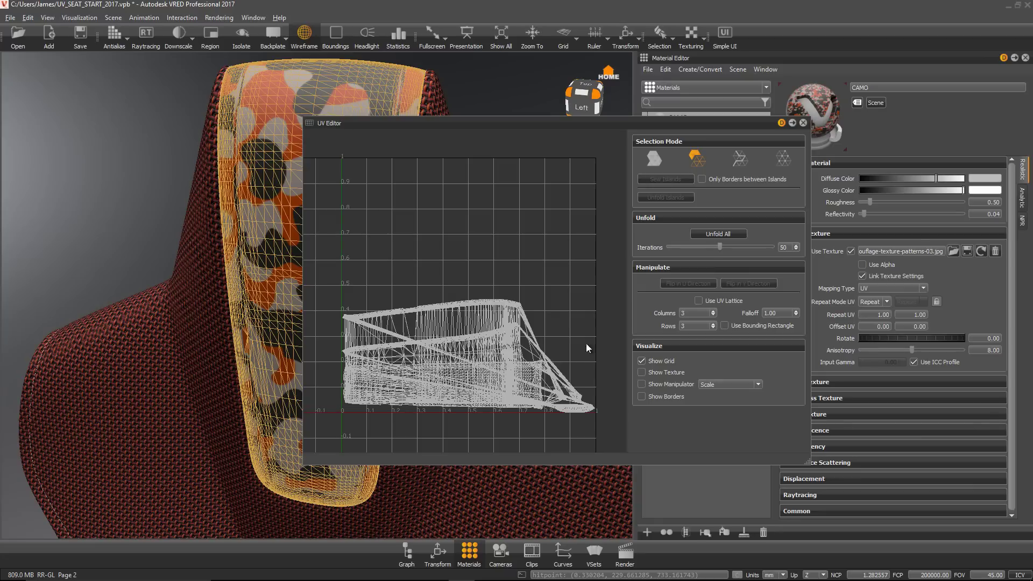
{"action": "left_click", "coordinate": [482, 331]}
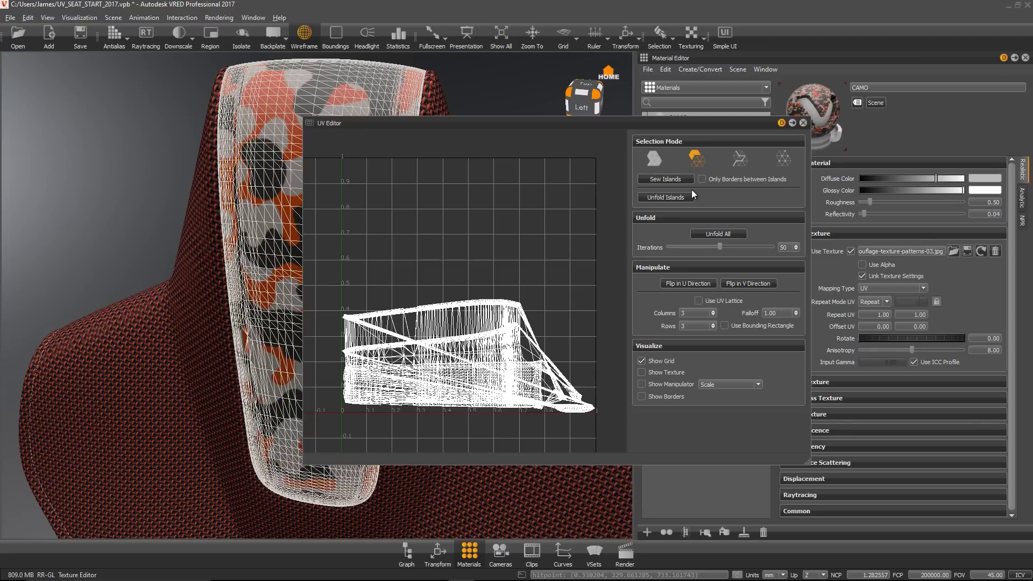
{"action": "left_click", "coordinate": [712, 234]}
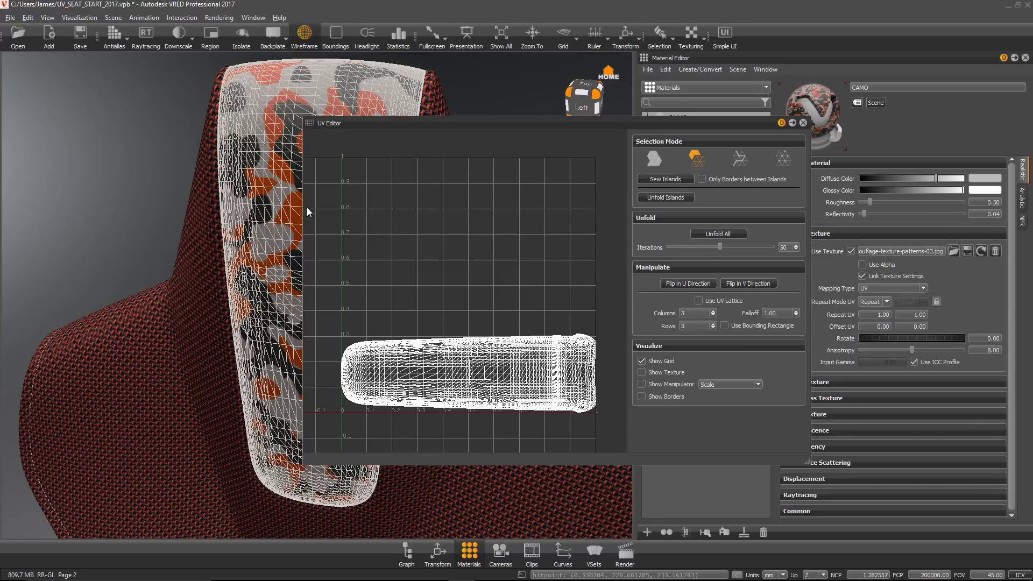
Turn off the wireframe overlay and orbit to inspect the camo on the seat.
{"action": "left_click", "coordinate": [303, 38]}
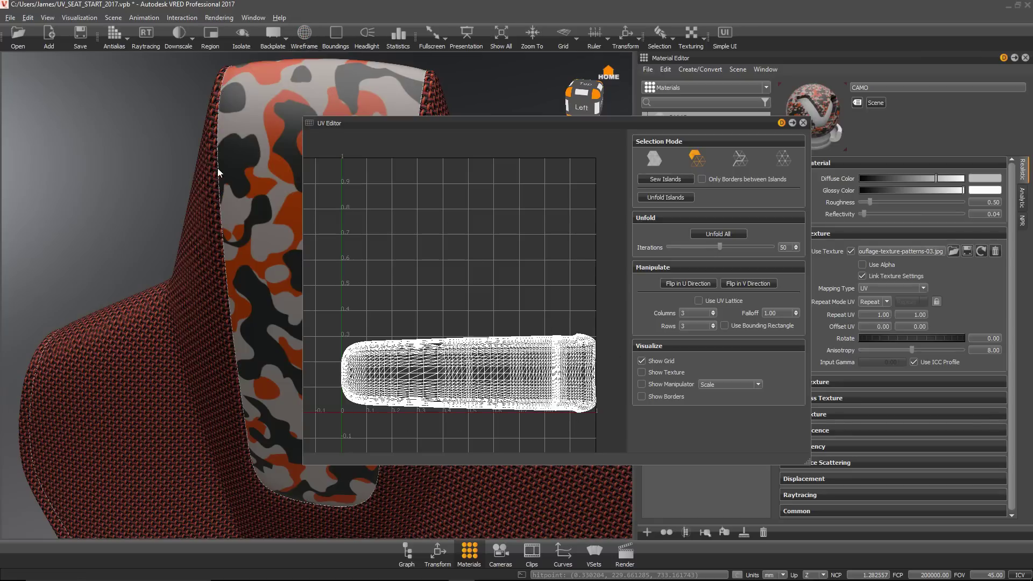
{"action": "left_click_drag", "start_coordinate": [217, 168], "coordinate": [169, 81]}
{"action": "left_click_drag", "start_coordinate": [178, 221], "coordinate": [140, 146]}
{"action": "left_click_drag", "start_coordinate": [191, 213], "coordinate": [261, 183]}
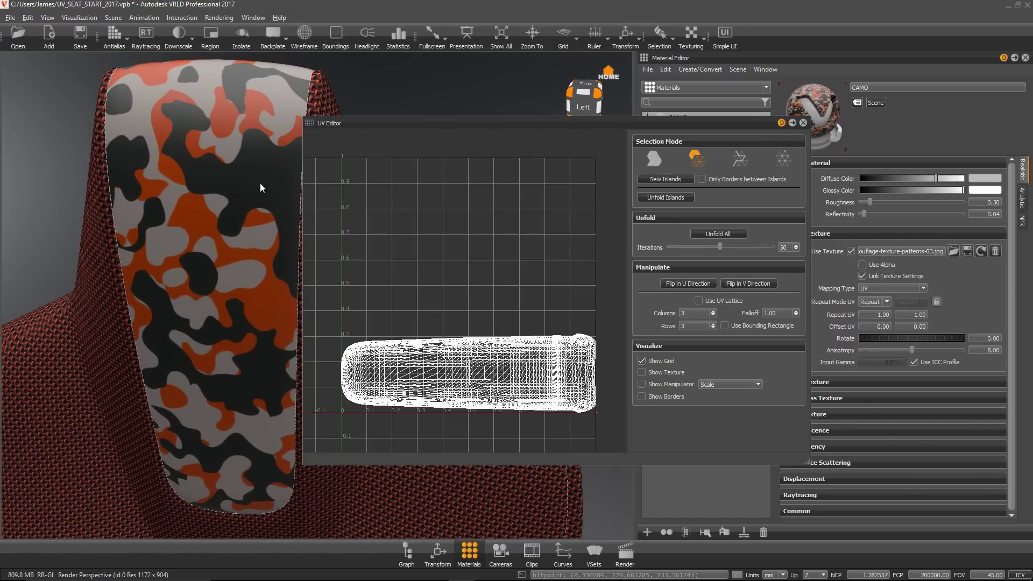
Show the camo texture and a Translate manipulator, then move the headrest UV strip upward.
{"action": "left_click", "coordinate": [641, 372]}
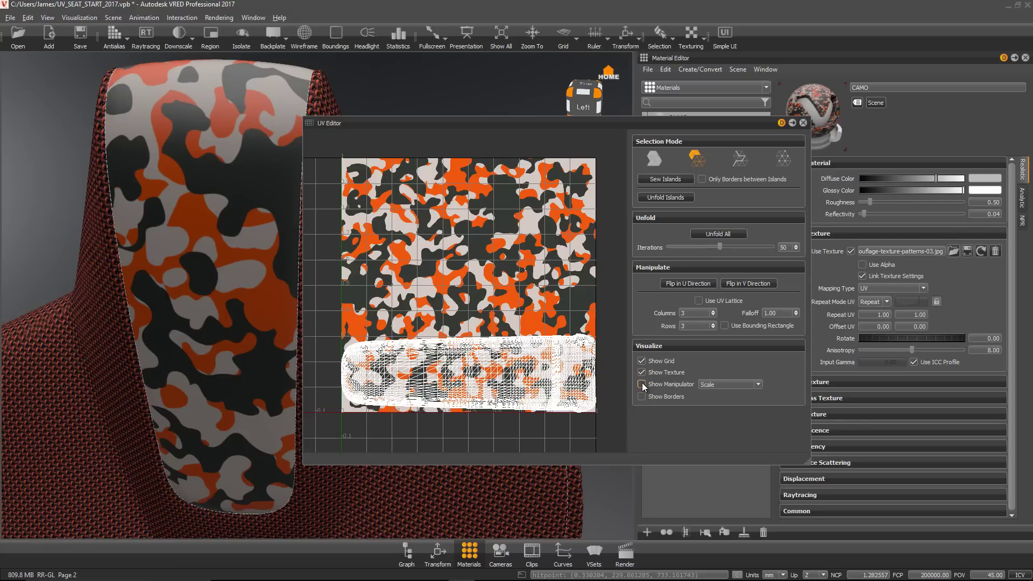
{"action": "left_click", "coordinate": [641, 384]}
{"action": "left_click", "coordinate": [725, 383]}
{"action": "left_click", "coordinate": [718, 392]}
{"action": "left_click_drag", "start_coordinate": [484, 332], "coordinate": [473, 258]}
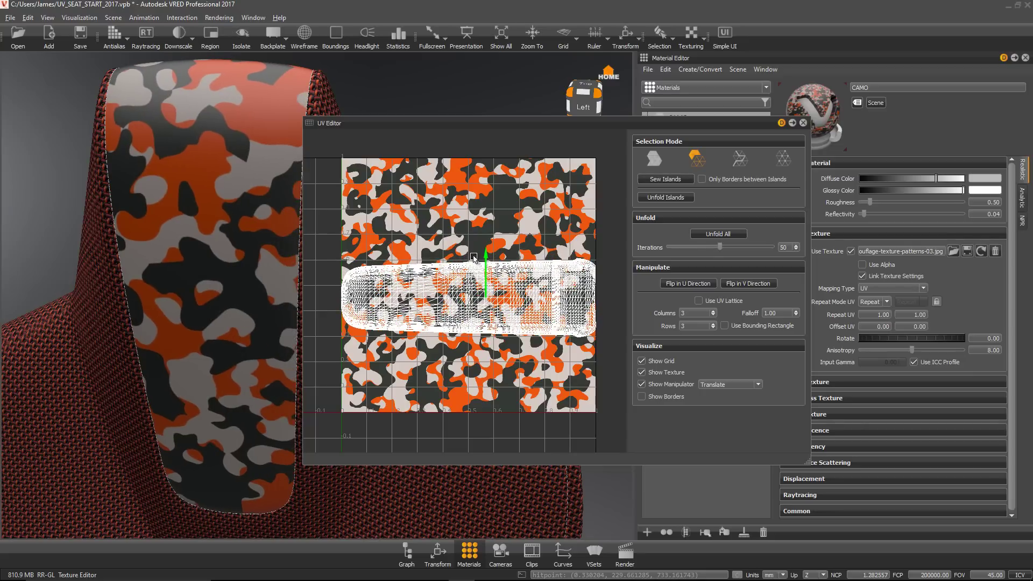
Keep the manipulator on Translate and switch UV Selection Mode to edges.
{"action": "left_click", "coordinate": [724, 385]}
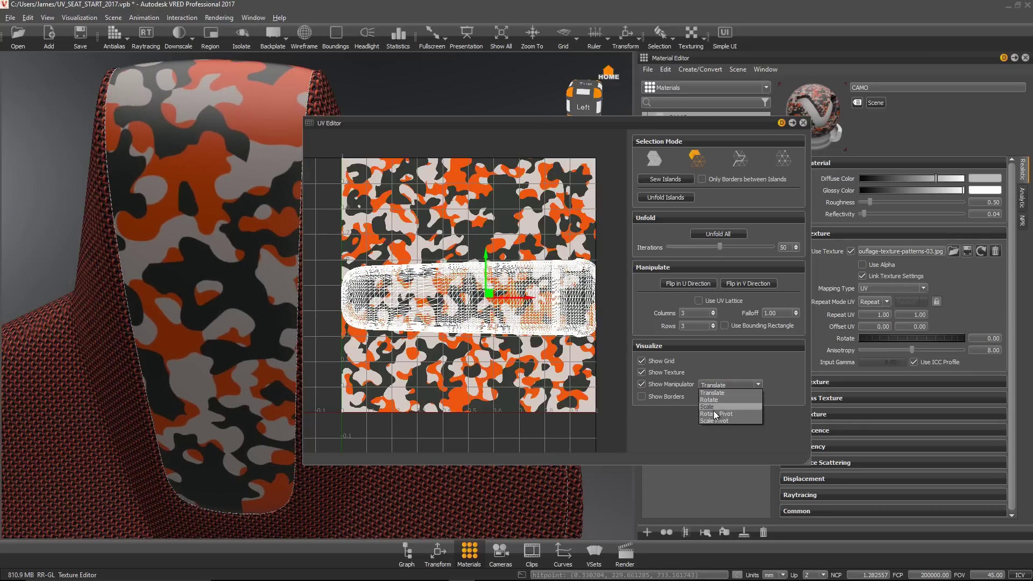
{"action": "left_click", "coordinate": [715, 392]}
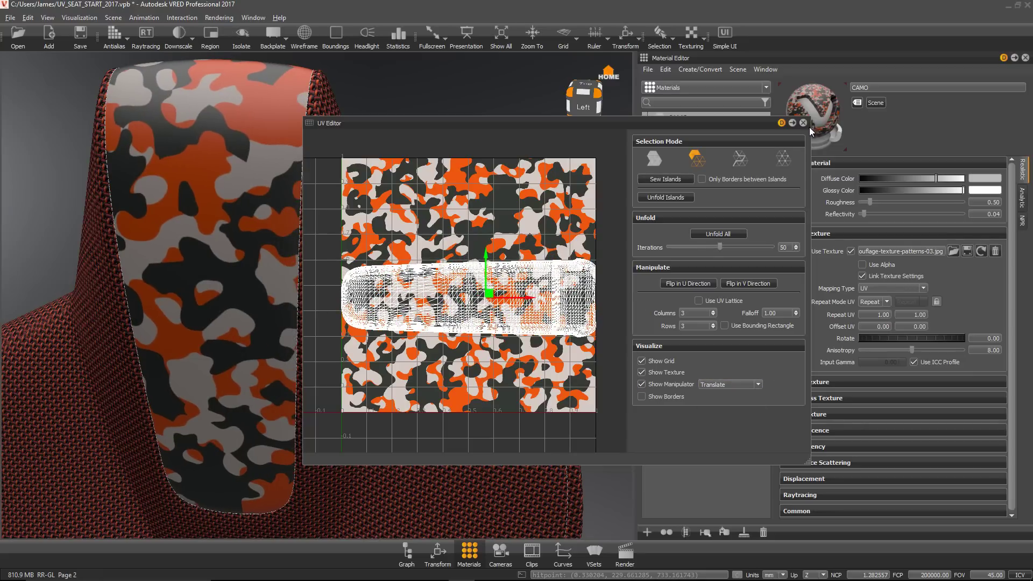
{"action": "left_click", "coordinate": [737, 161]}
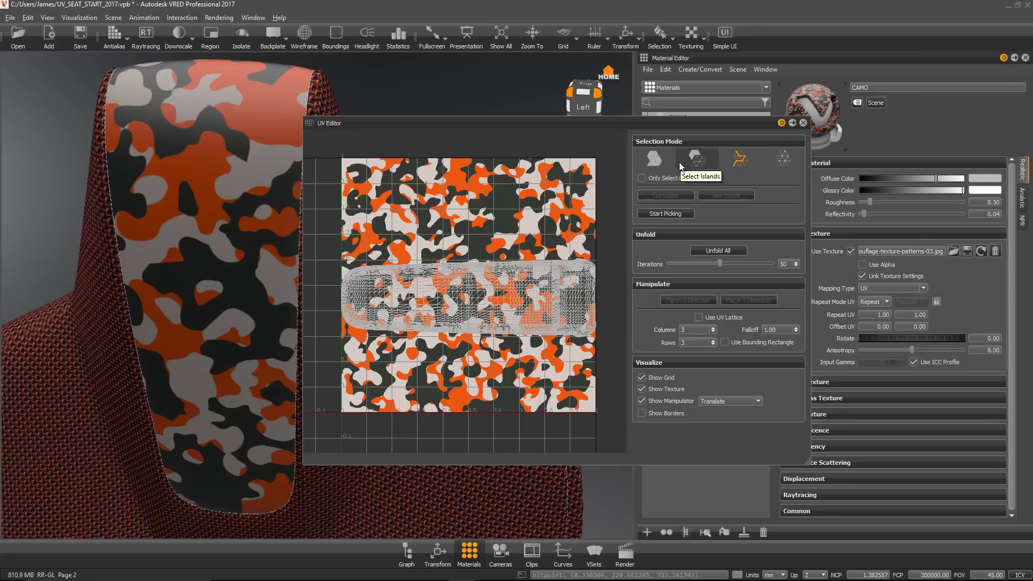
Close the UV Editor and apply the red woven fabric material to the headrest panel.
{"action": "left_click", "coordinate": [803, 124]}
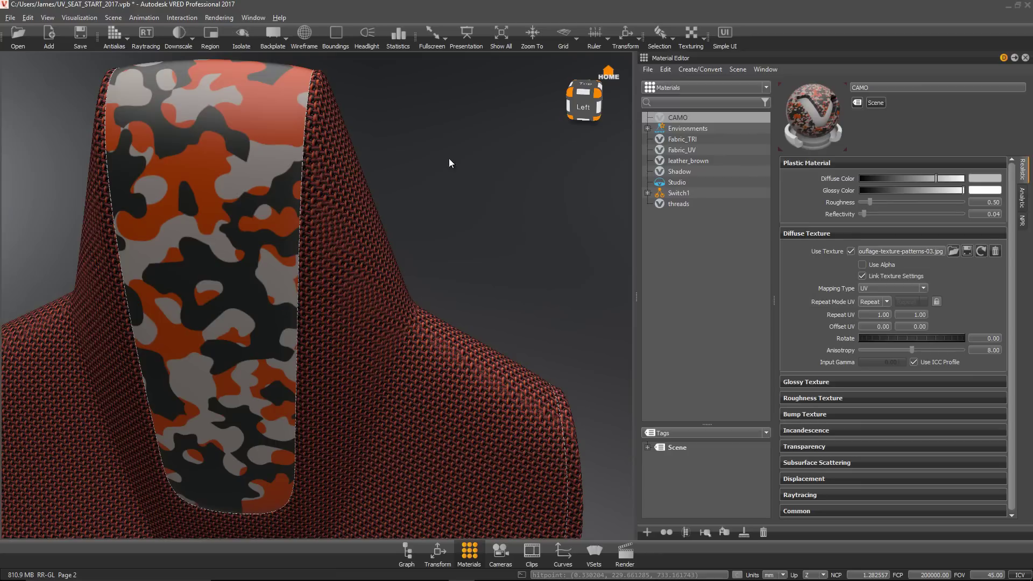
{"action": "left_click_drag", "start_coordinate": [448, 158], "coordinate": [555, 195]}
{"action": "left_click", "coordinate": [681, 139]}
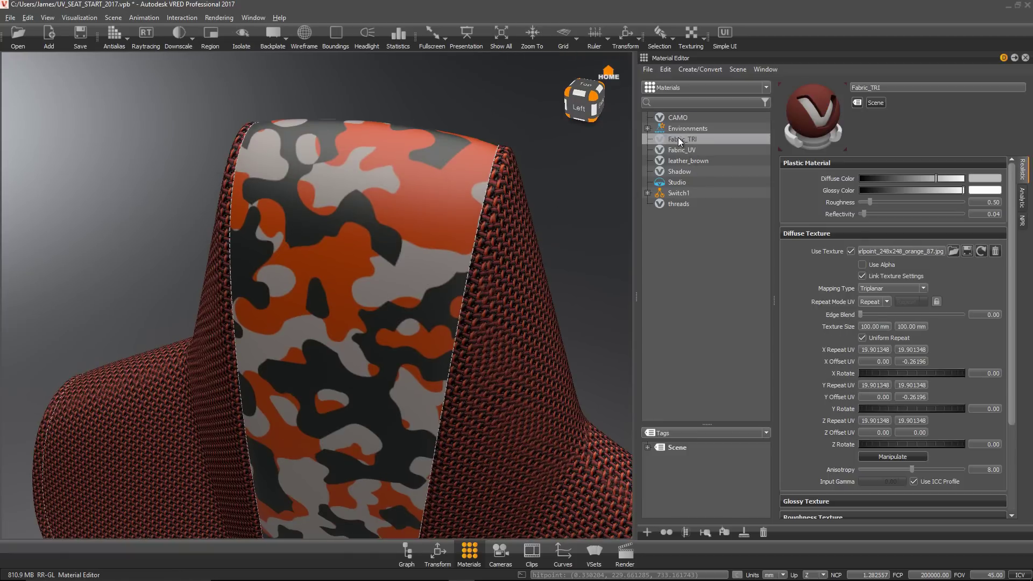
{"action": "left_click_drag", "start_coordinate": [678, 138], "coordinate": [389, 205]}
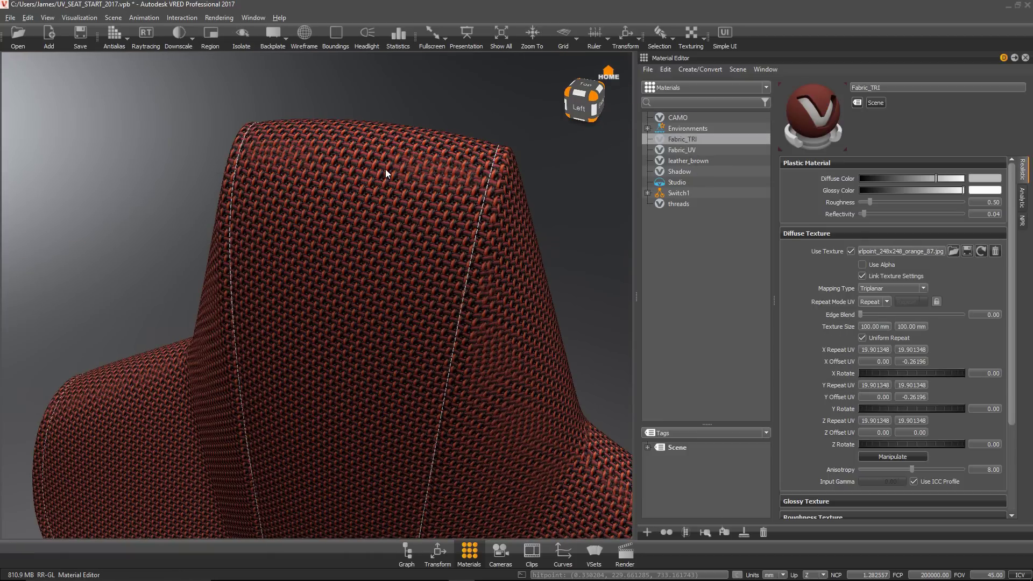
{"action": "right_click_drag", "start_coordinate": [385, 169], "coordinate": [399, 248]}
{"action": "left_click_drag", "start_coordinate": [472, 275], "coordinate": [399, 300]}
{"action": "right_click_drag", "start_coordinate": [399, 300], "coordinate": [440, 286]}
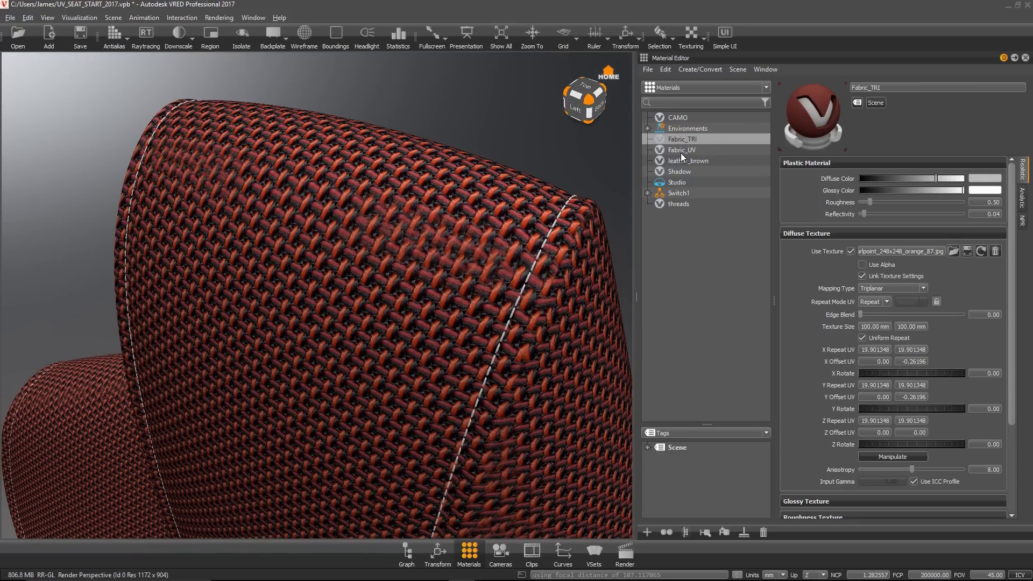
Compare the Fabric_UV and Fabric_TRI material settings in the Material Editor.
{"action": "left_click", "coordinate": [683, 151]}
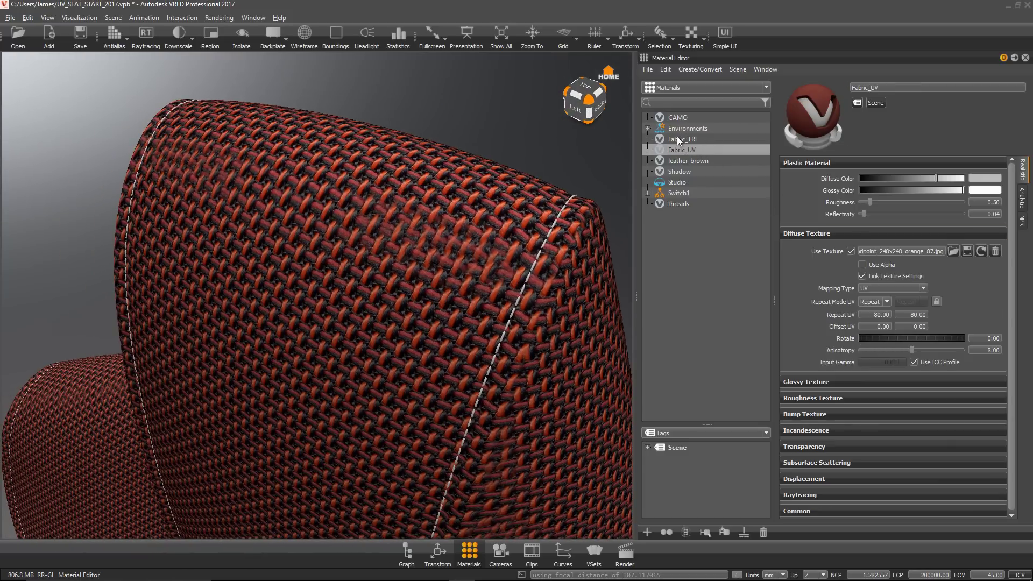
{"action": "left_click", "coordinate": [679, 140]}
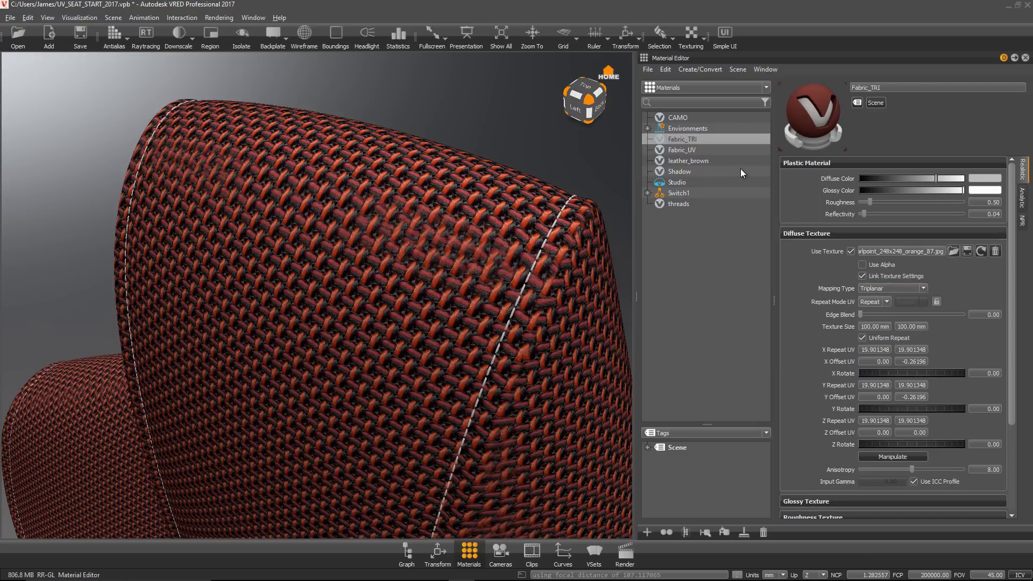
{"action": "left_click", "coordinate": [692, 152]}
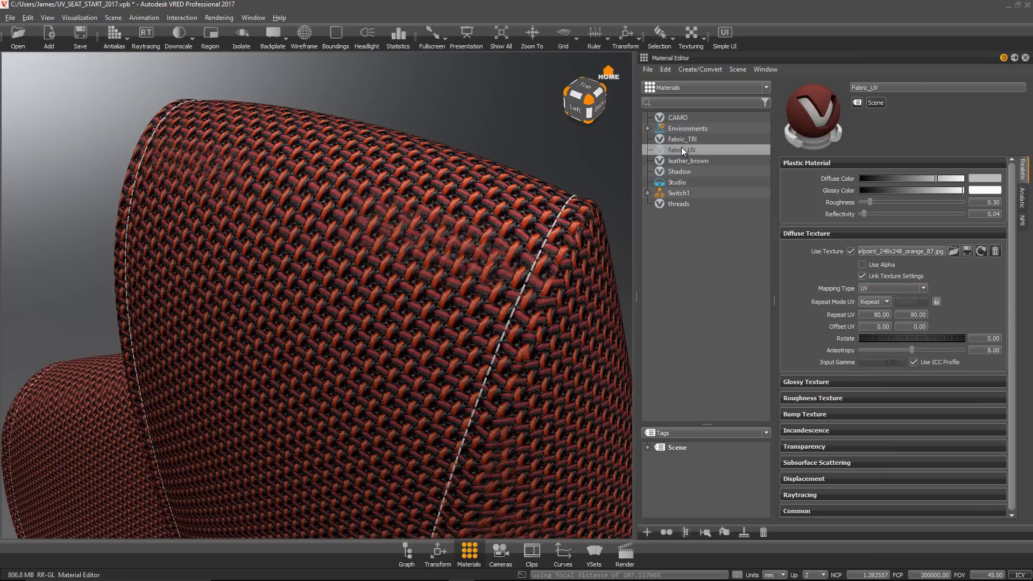
{"action": "left_click_drag", "start_coordinate": [538, 215], "coordinate": [451, 297]}
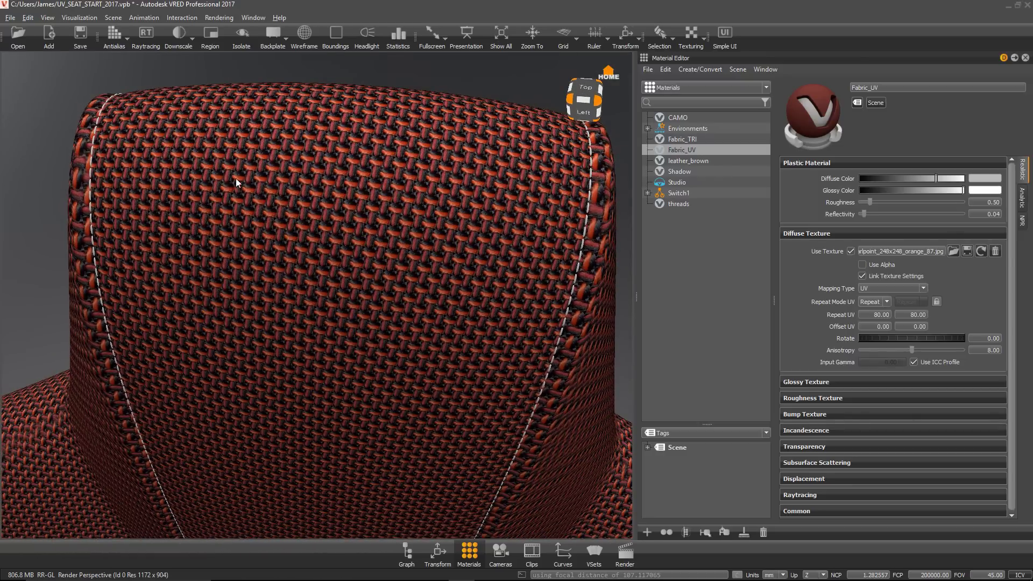
Set the Fabric_UV diffuse texture's U and V repeat values to 70.
{"action": "left_click_drag", "start_coordinate": [235, 179], "coordinate": [366, 143]}
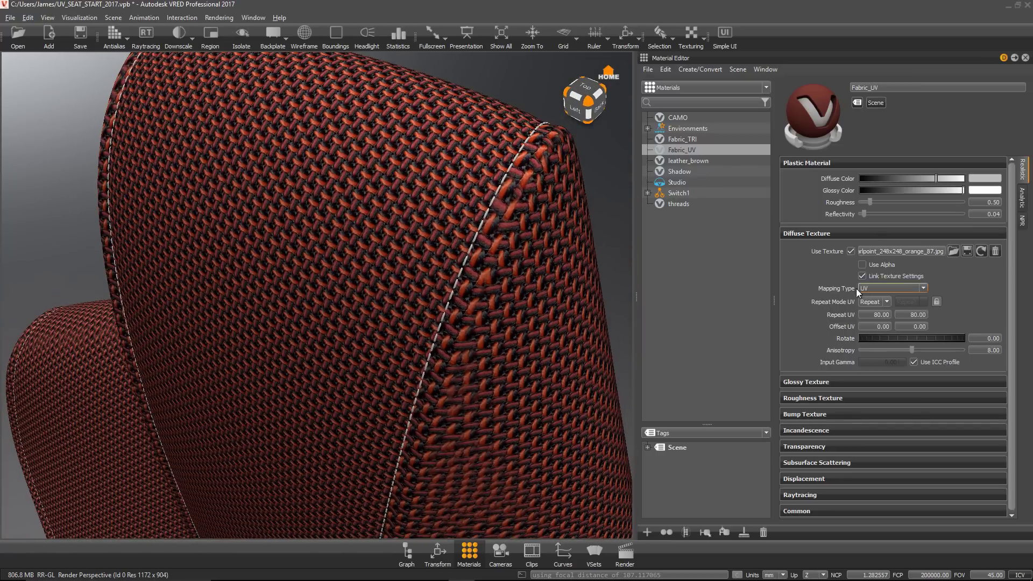
{"action": "double_click", "coordinate": [877, 315]}
{"action": "type", "text": "70"}
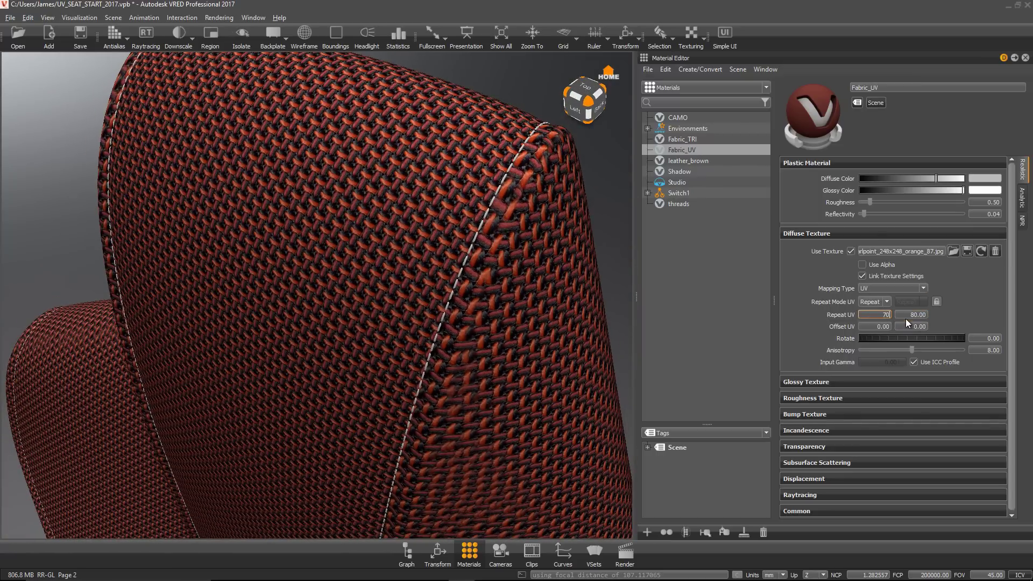
{"action": "key", "text": "Tab"}
{"action": "type", "text": "70"}
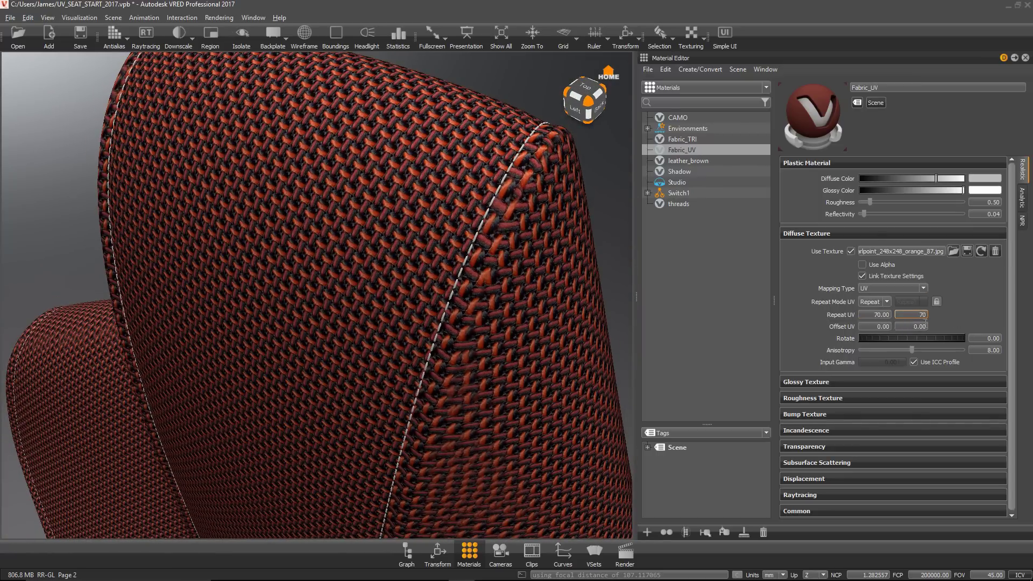
{"action": "left_click", "coordinate": [915, 326]}
{"action": "left_click_drag", "start_coordinate": [392, 252], "coordinate": [303, 178]}
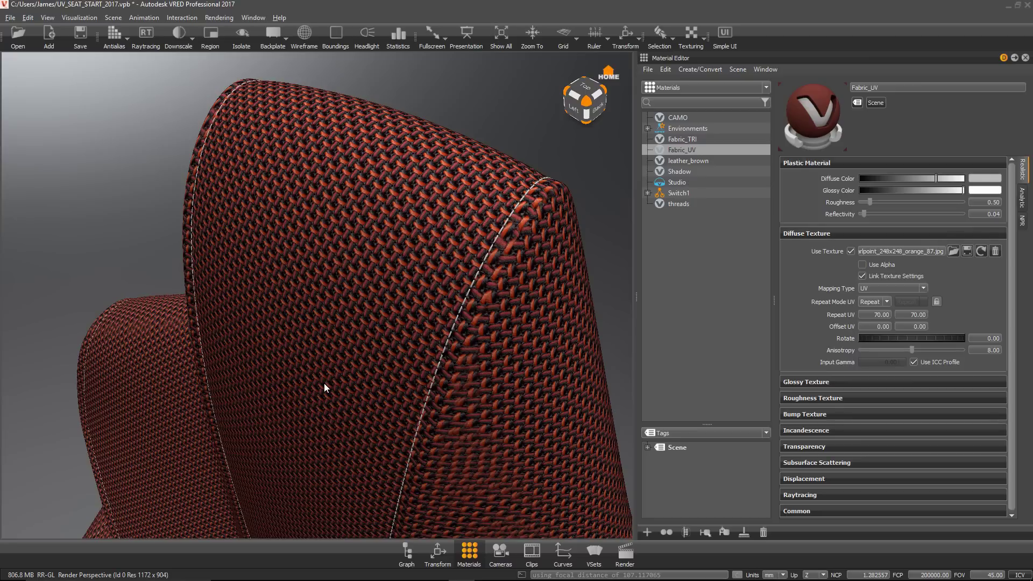
{"action": "left_click_drag", "start_coordinate": [324, 383], "coordinate": [325, 231]}
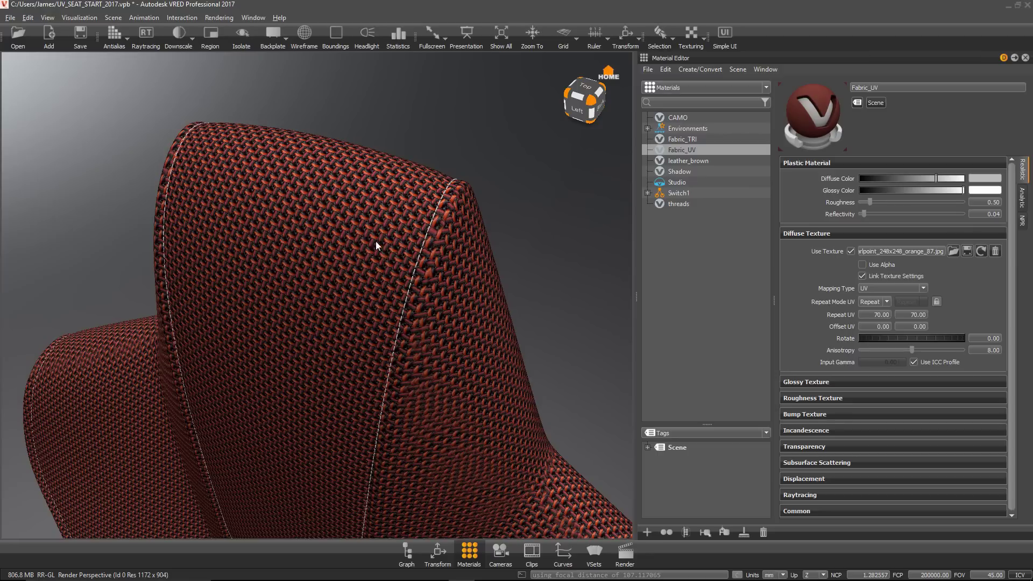